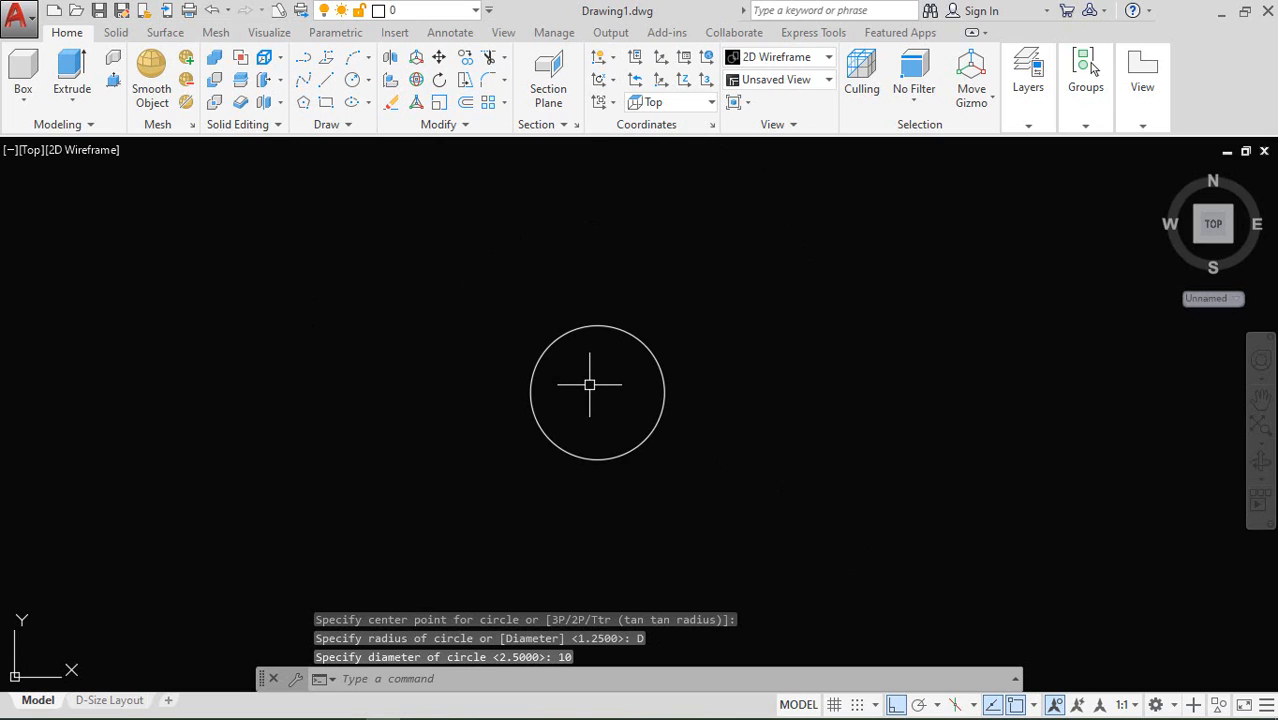
Step: Draw an 8-unit diameter circle centred on the upper quadrant of the existing circle
scroll(588, 384, "up", 2)
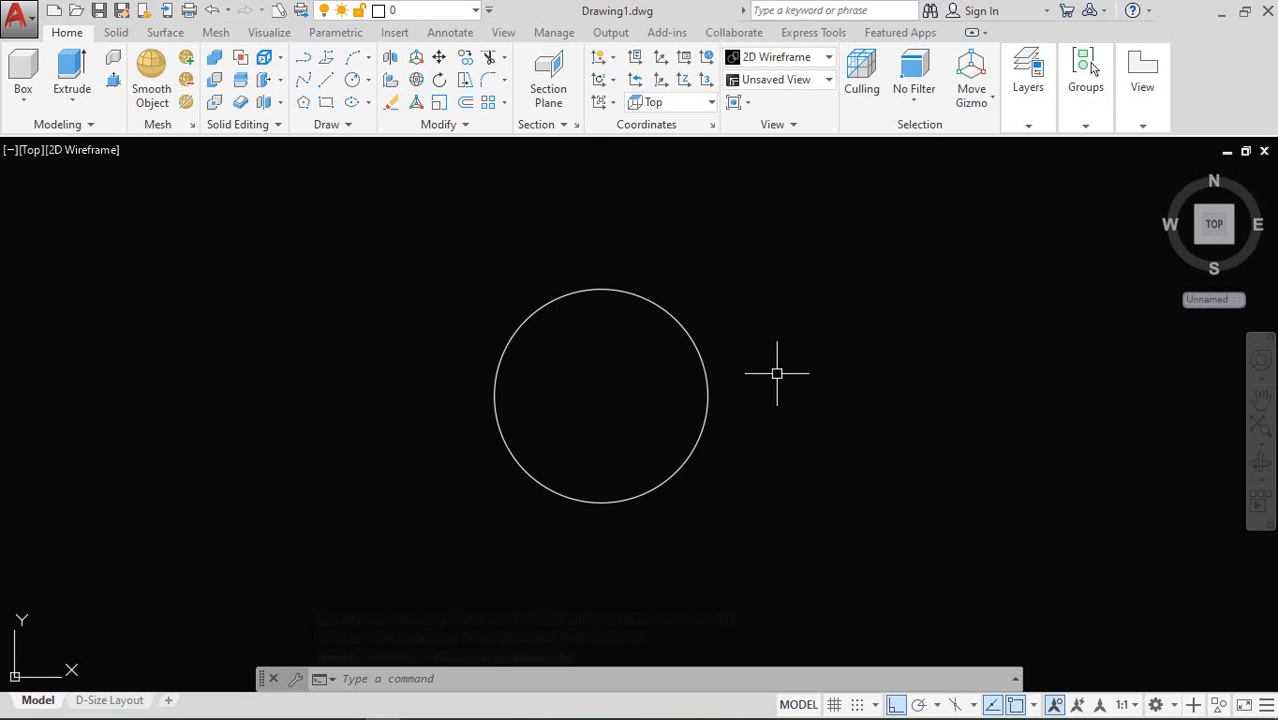
left_click(355, 83)
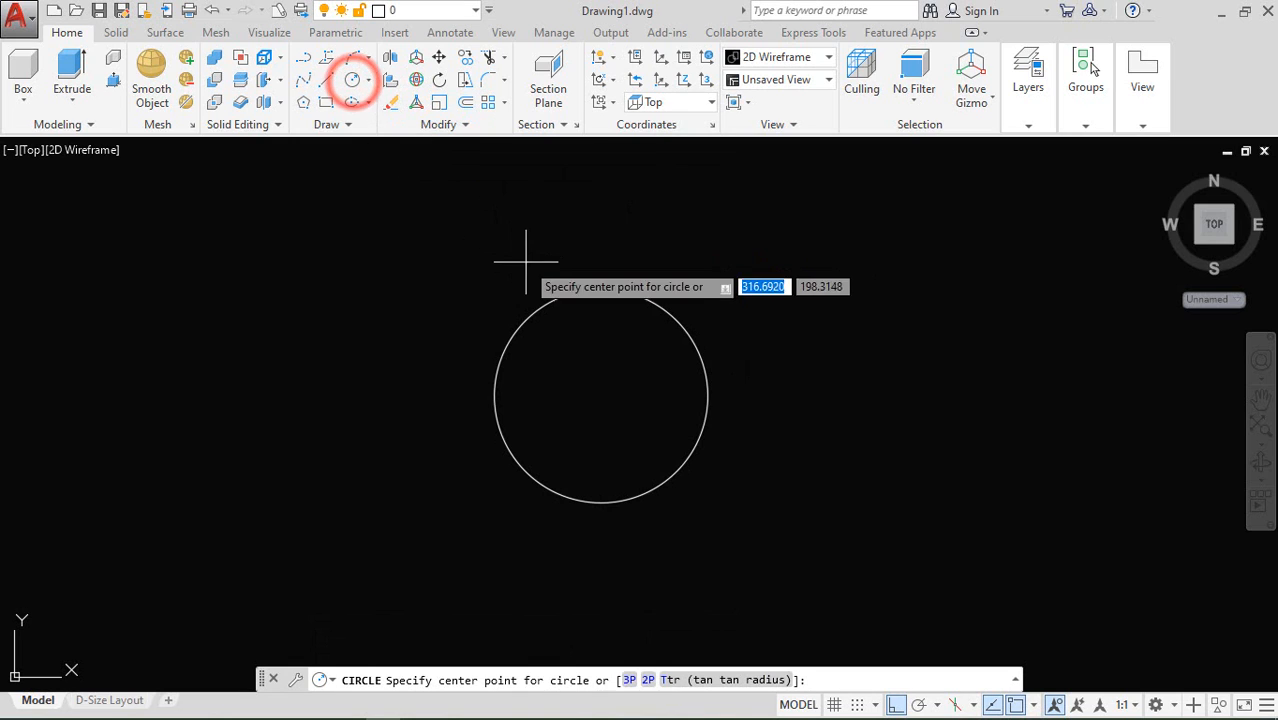
left_click(601, 290)
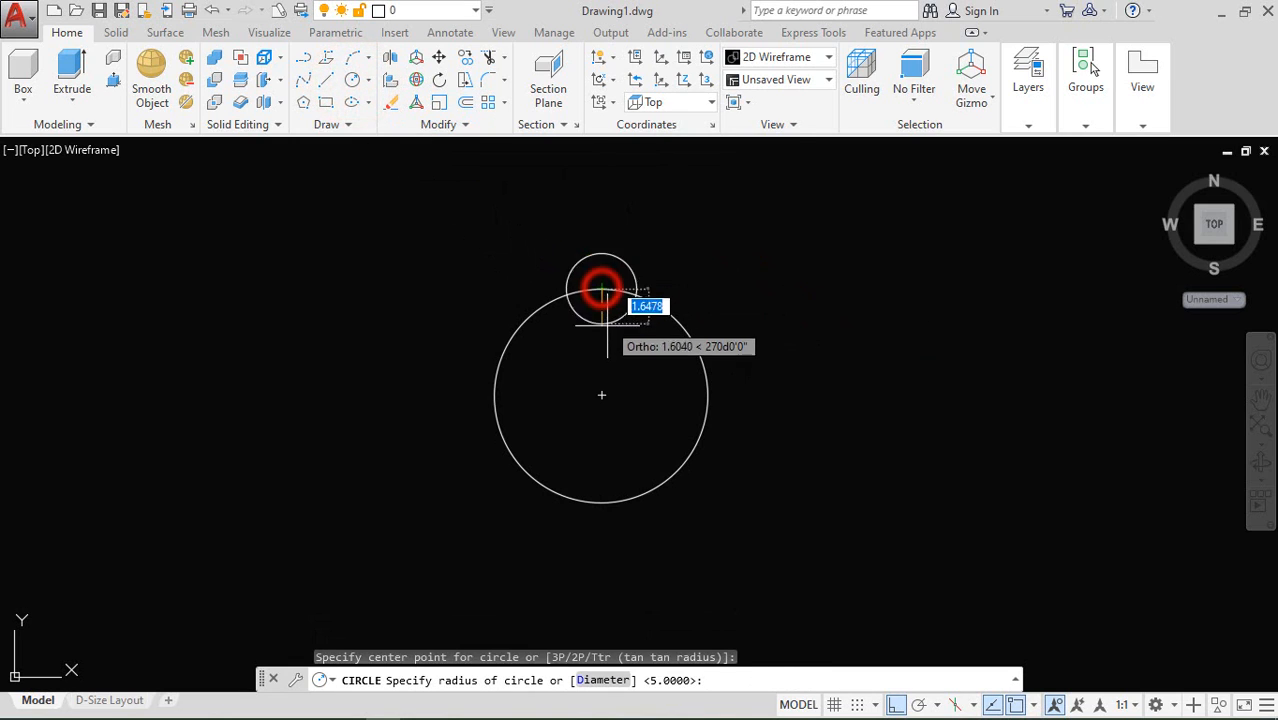
type("D")
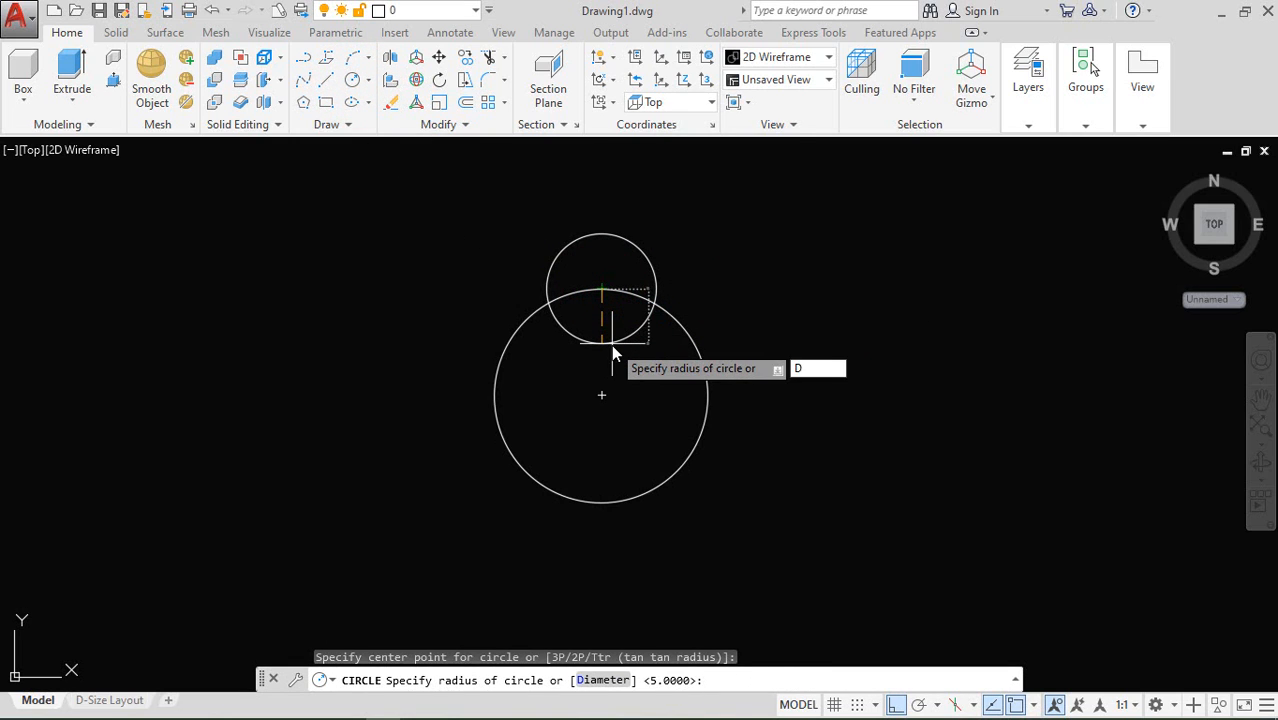
key("Return")
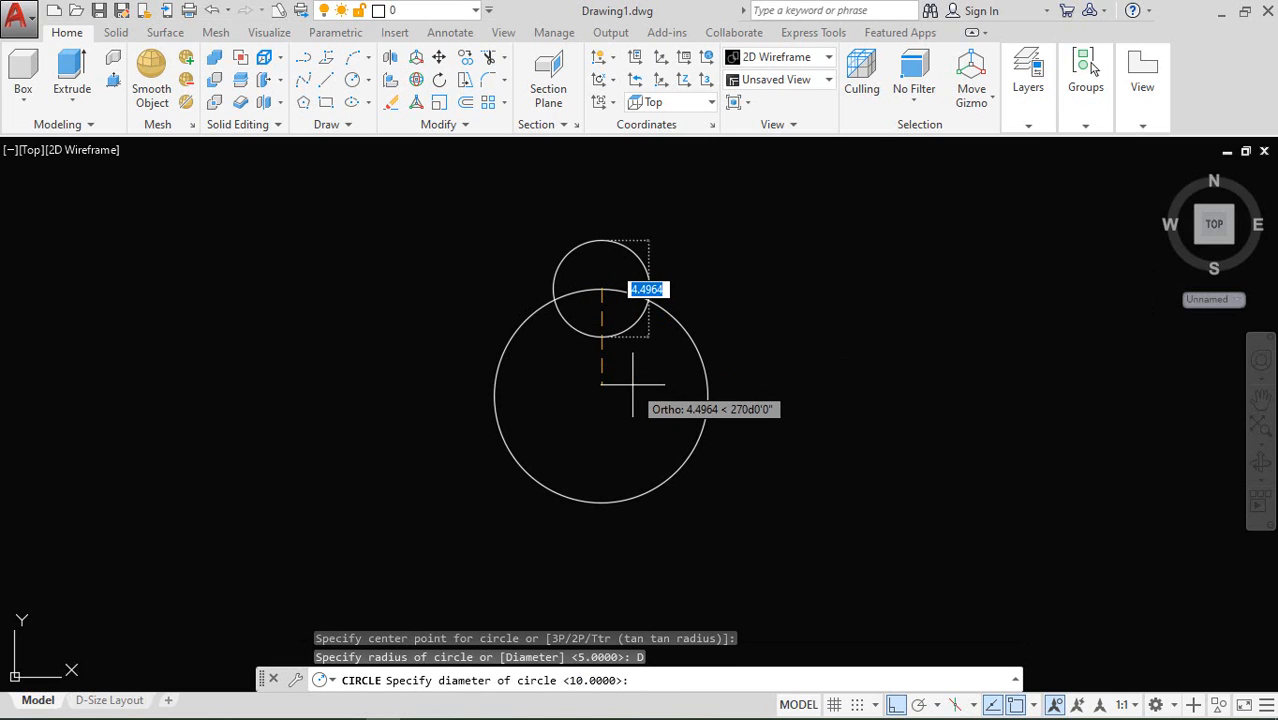
type("8")
key("Return")
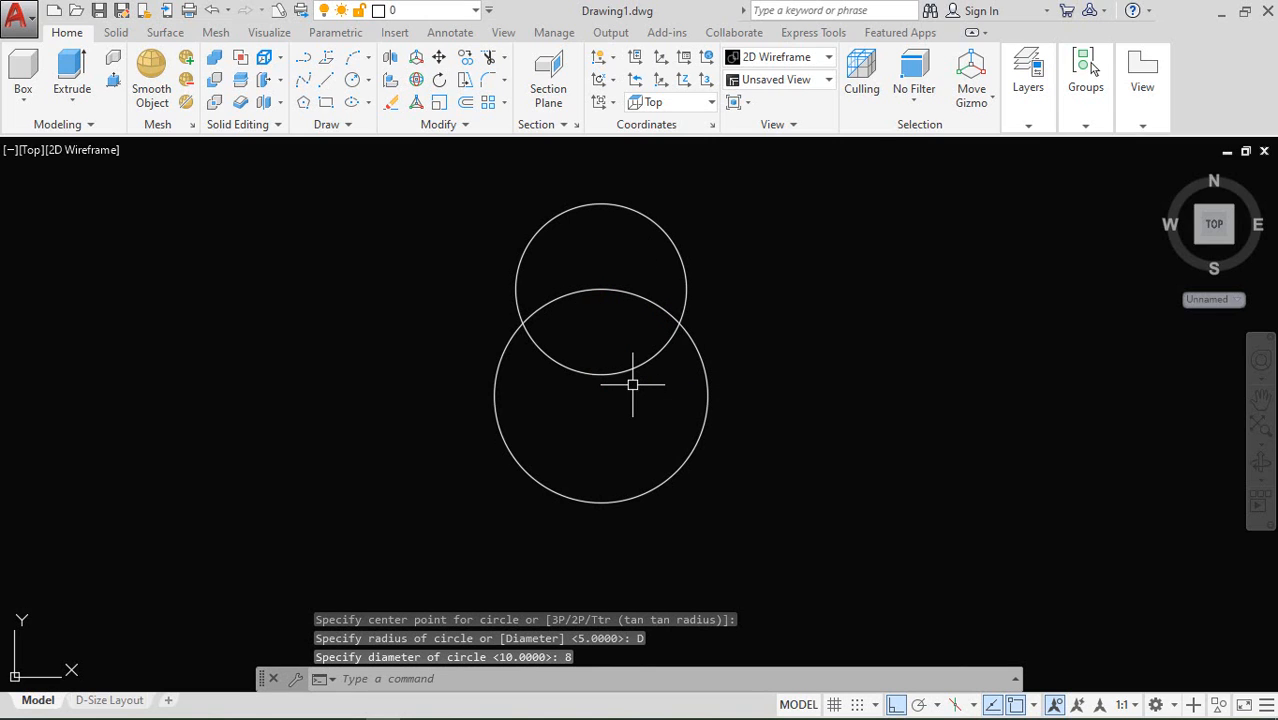
Step: Draw a second circle of radius 4 centred on the lower quadrant of the original circle
left_click(350, 80)
left_click(602, 504)
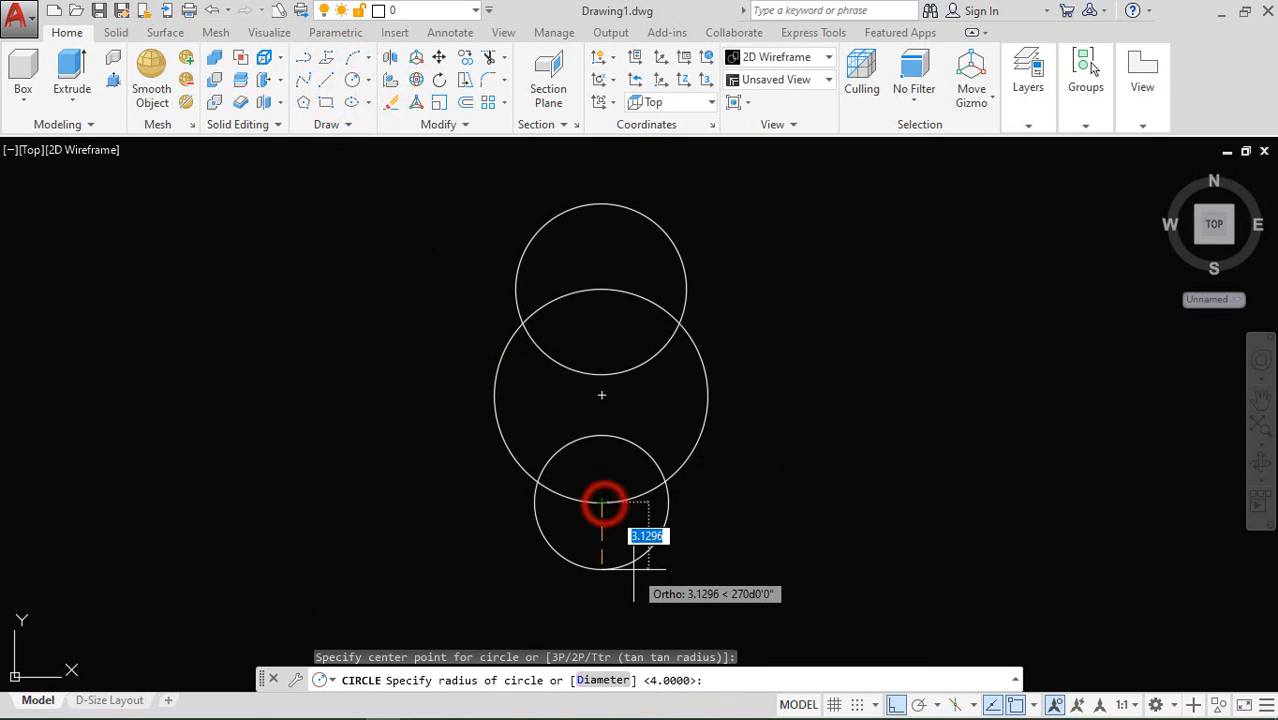
key("Return")
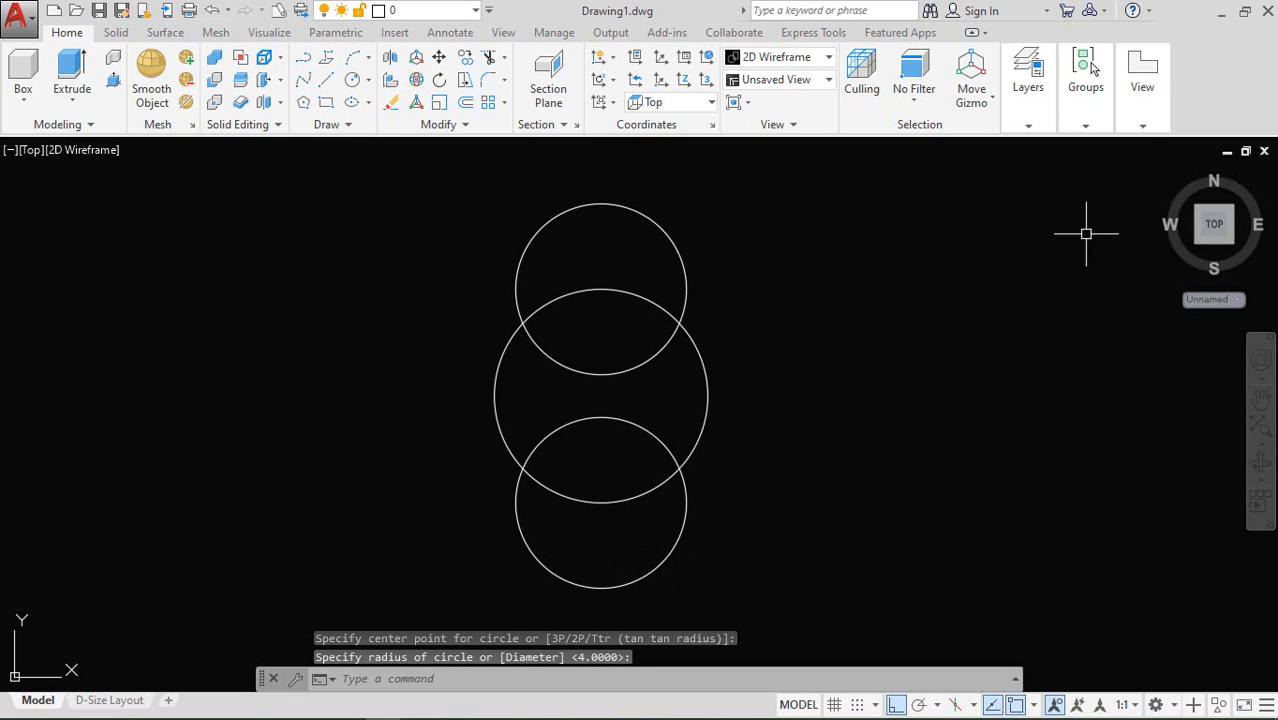
Step: Switch to the isometric home view and start a helix at the middle circle's centre with base diameter 10
left_click(1168, 178)
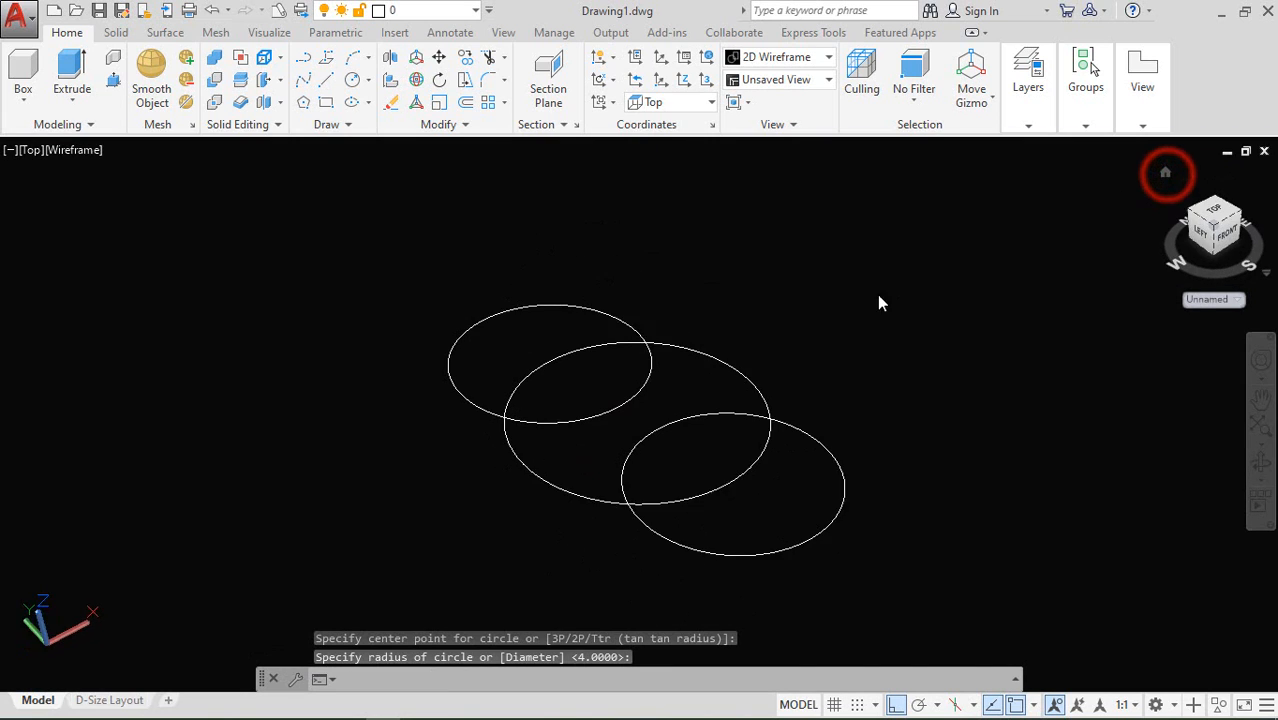
middle_click_drag(829, 319, 748, 366)
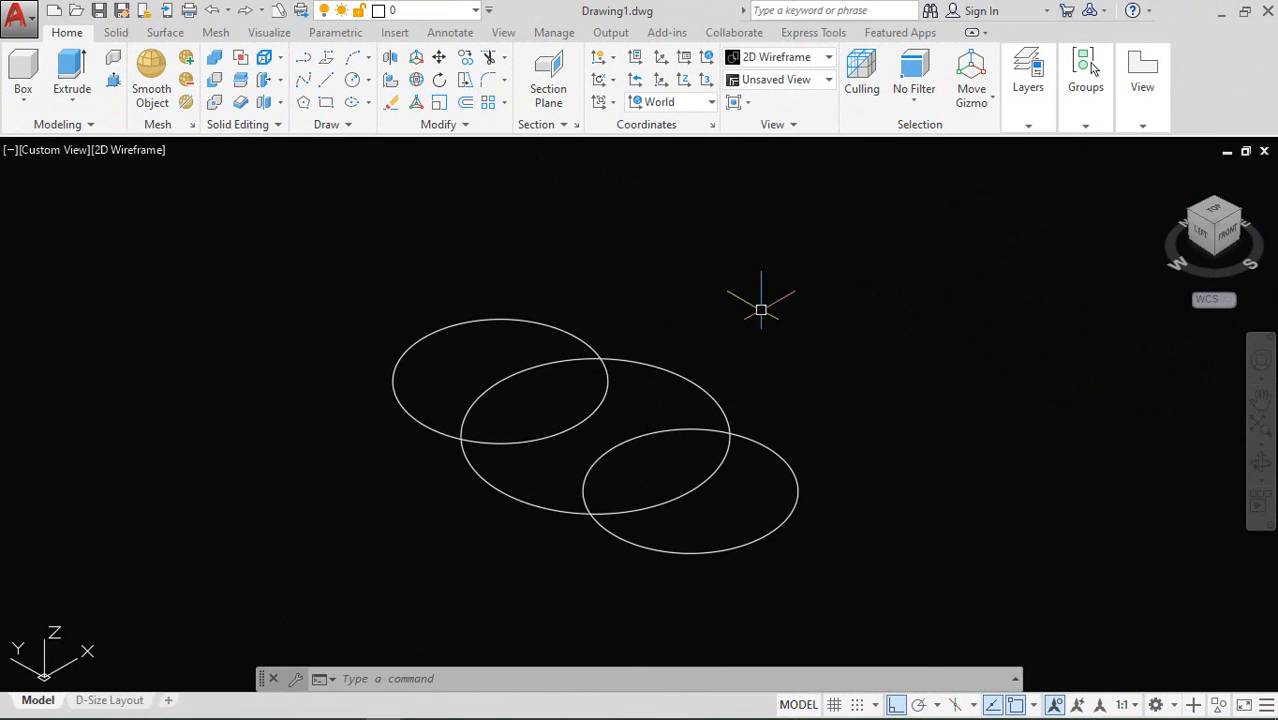
left_click(359, 126)
left_click(303, 149)
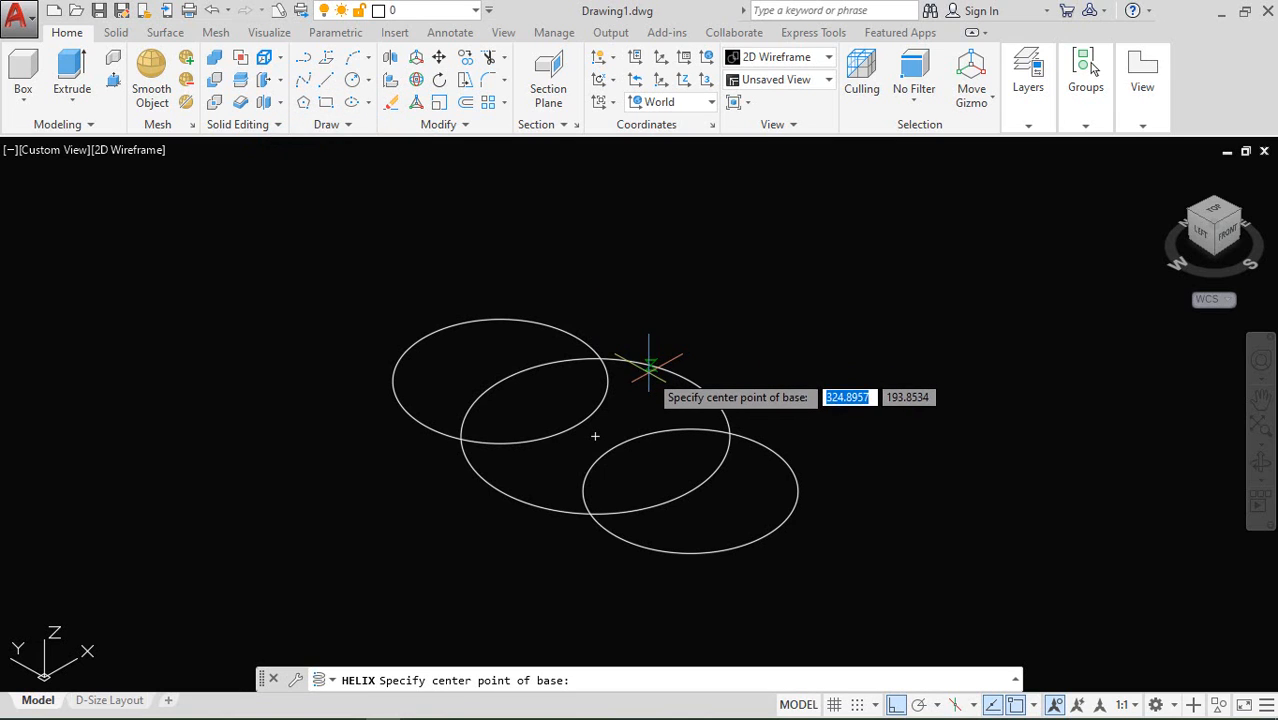
left_click(594, 436)
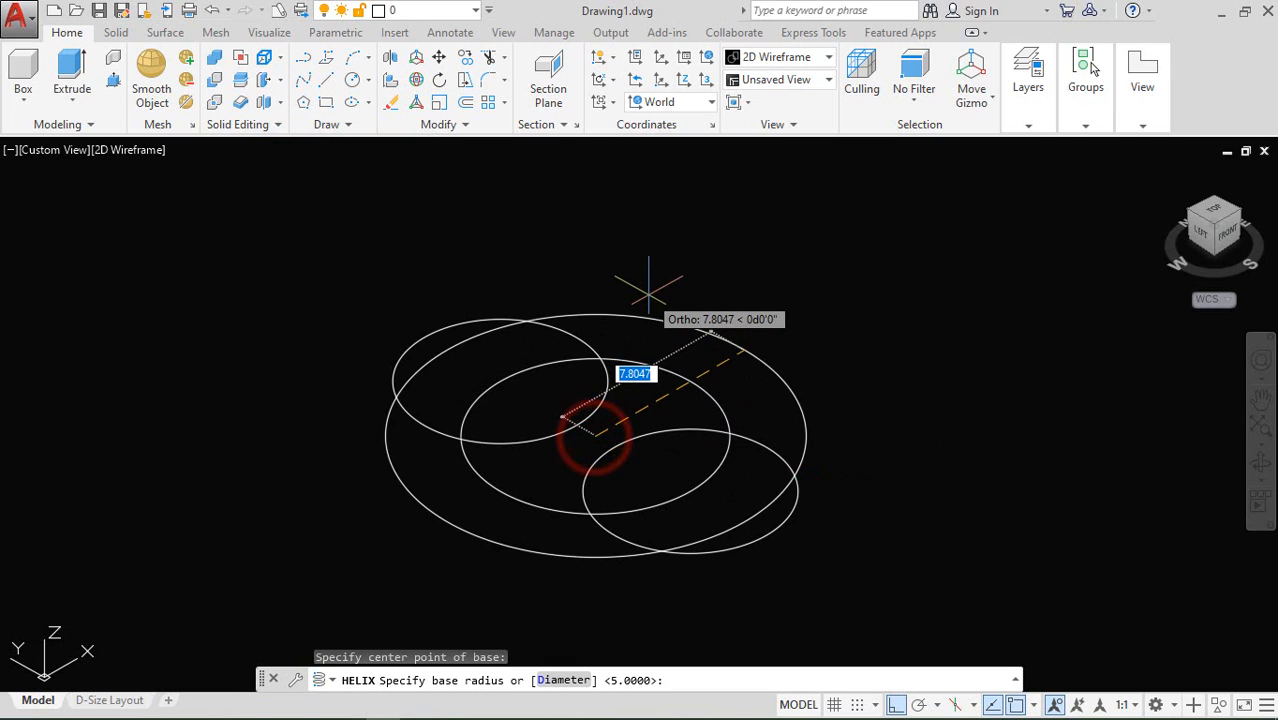
type("D")
key("Return")
type("1")
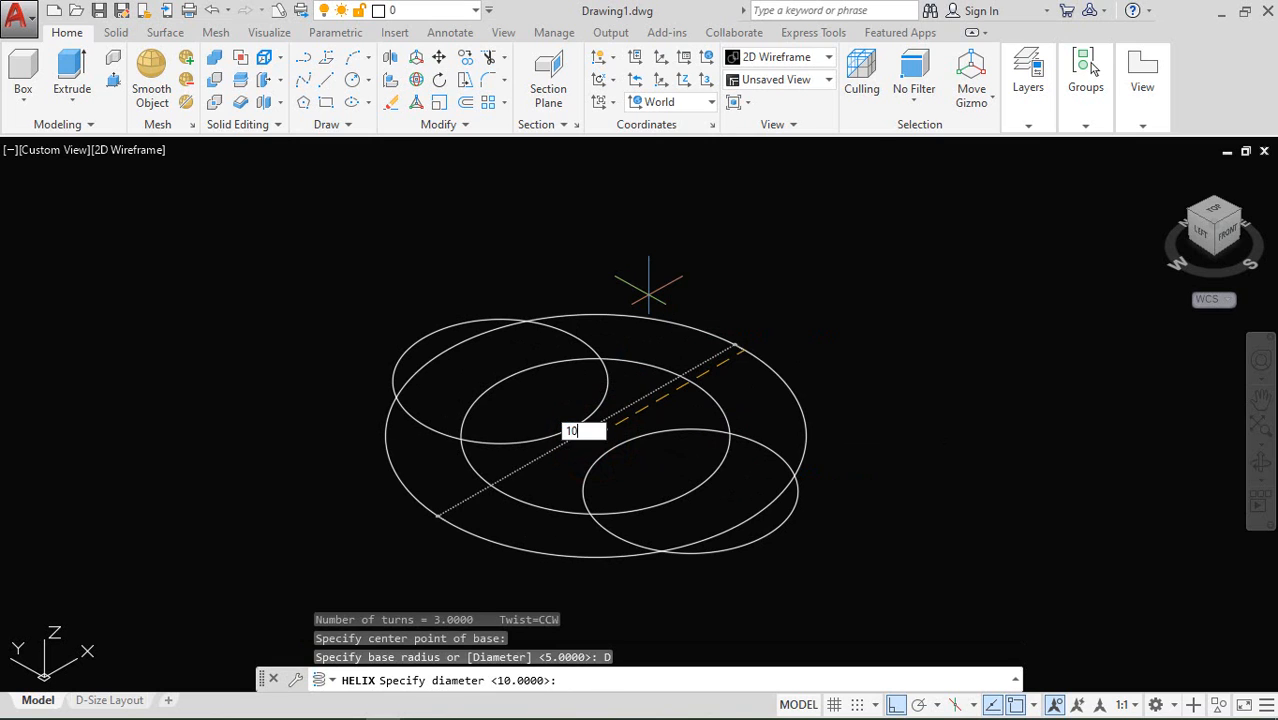
type("0")
key("Return")
Step: Set the helix's top diameter to 10 and its number of turns to 3
type("D")
key("Return")
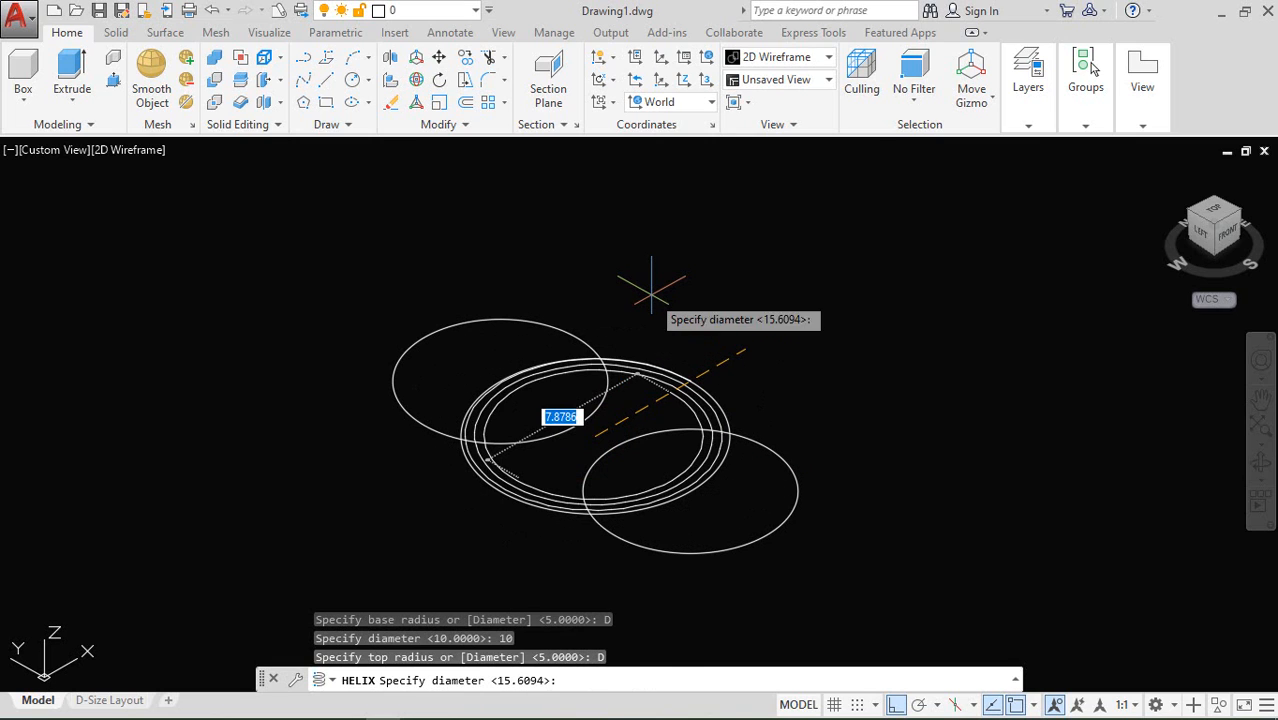
type("10")
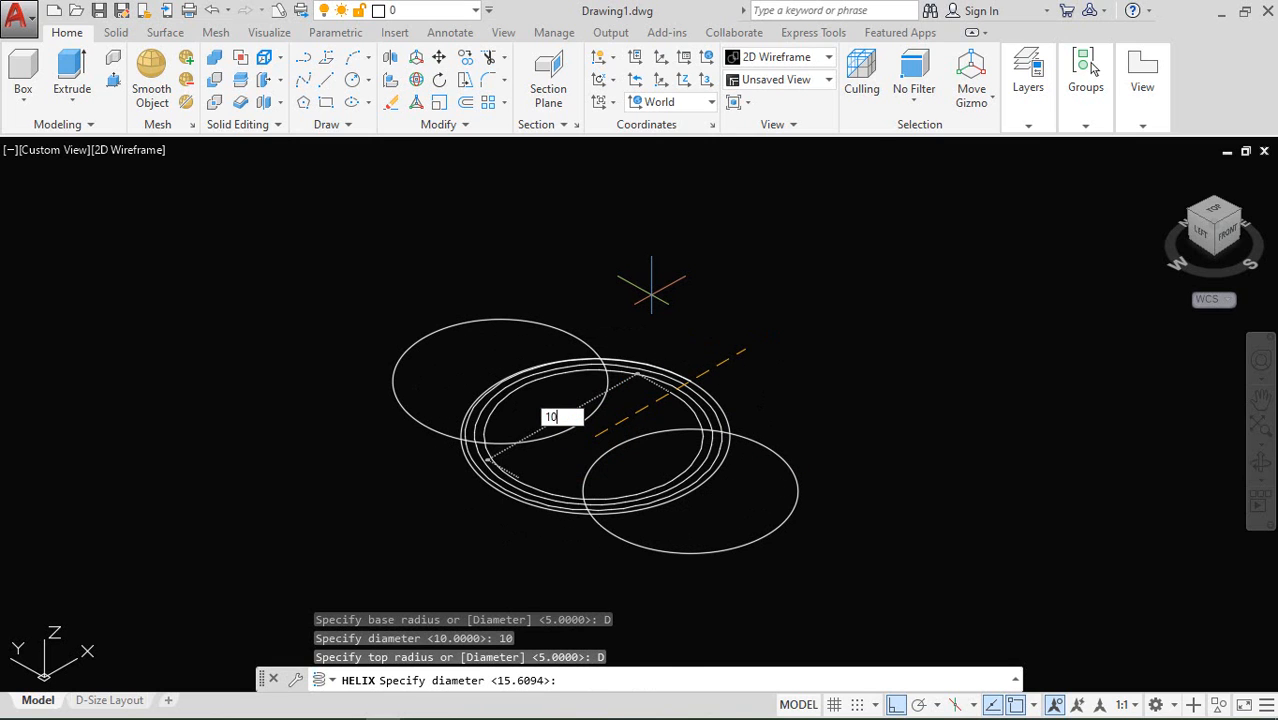
key("Return")
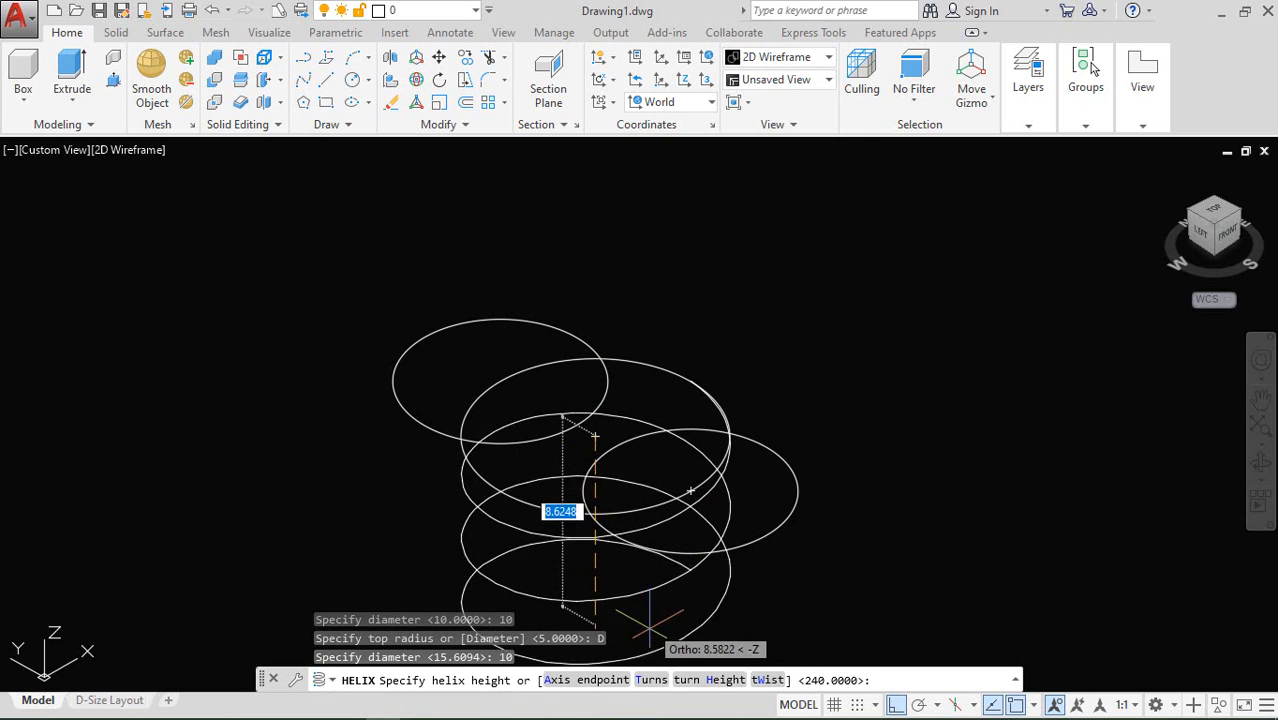
left_click(651, 681)
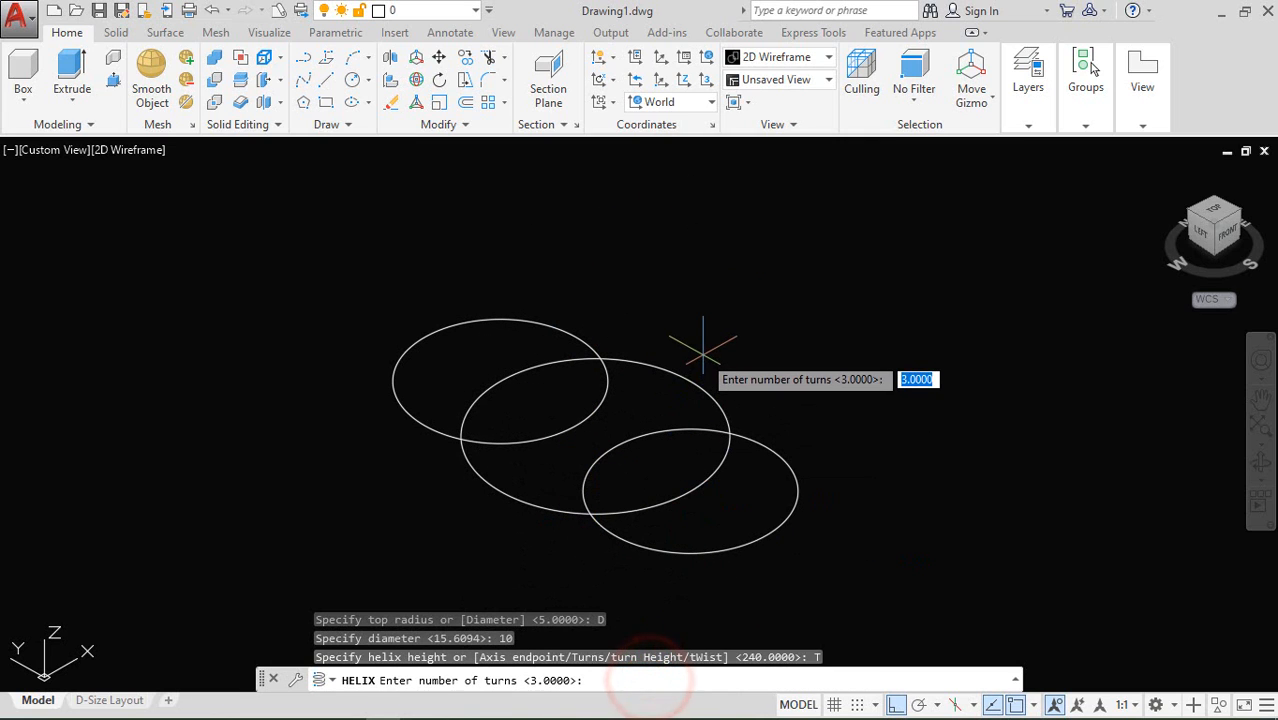
type("3")
key("Return")
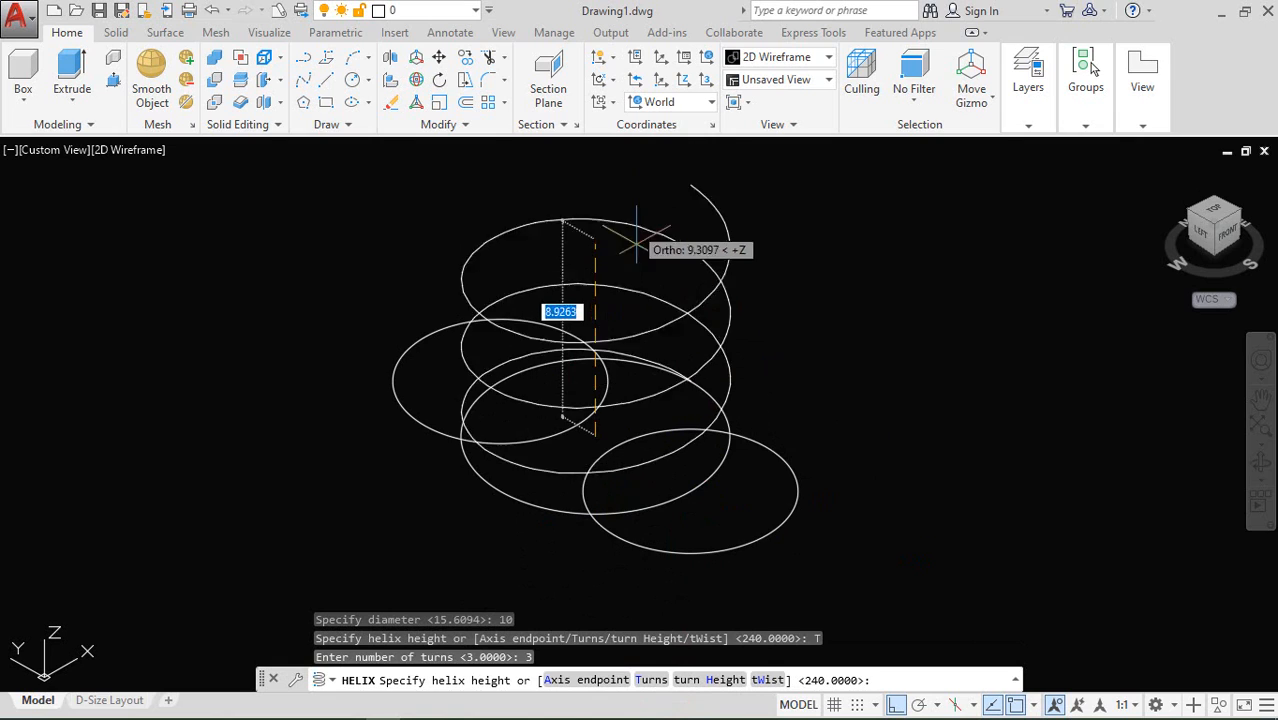
Step: Finish the helix with a turn height of 70
scroll(650, 322, "down", 2)
middle_click_drag(650, 315, 559, 457)
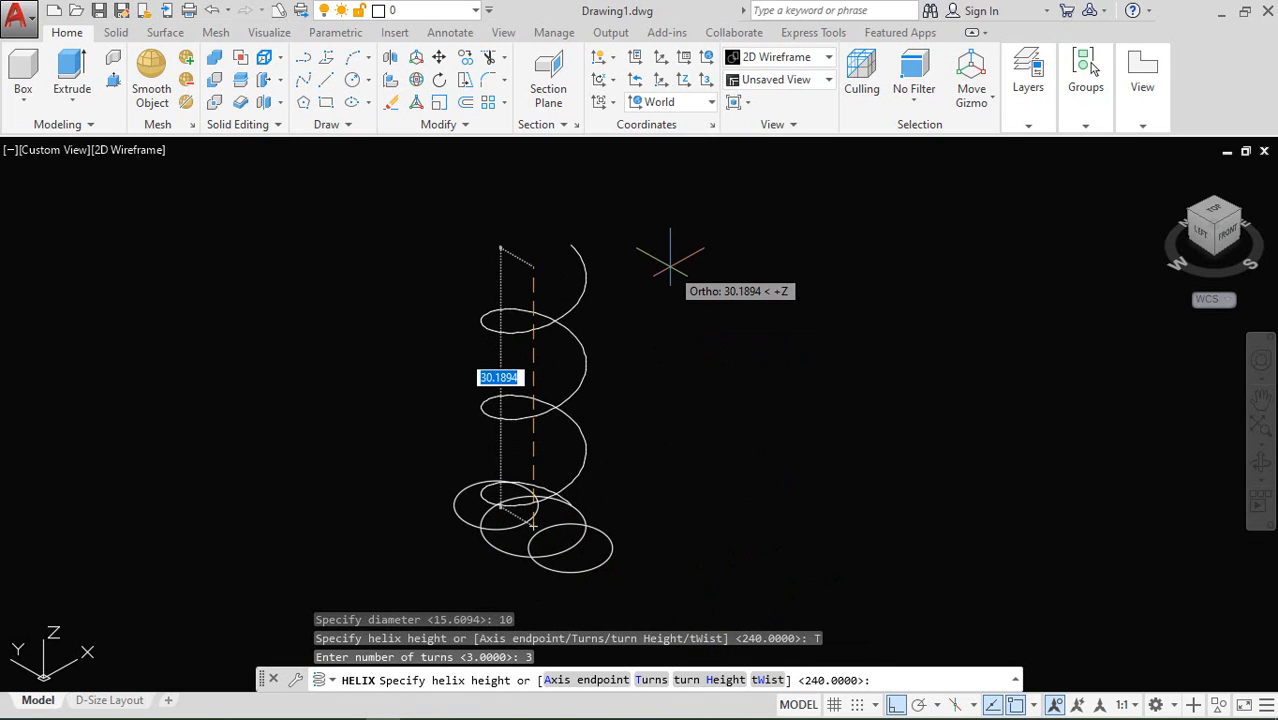
type("h")
key("Return")
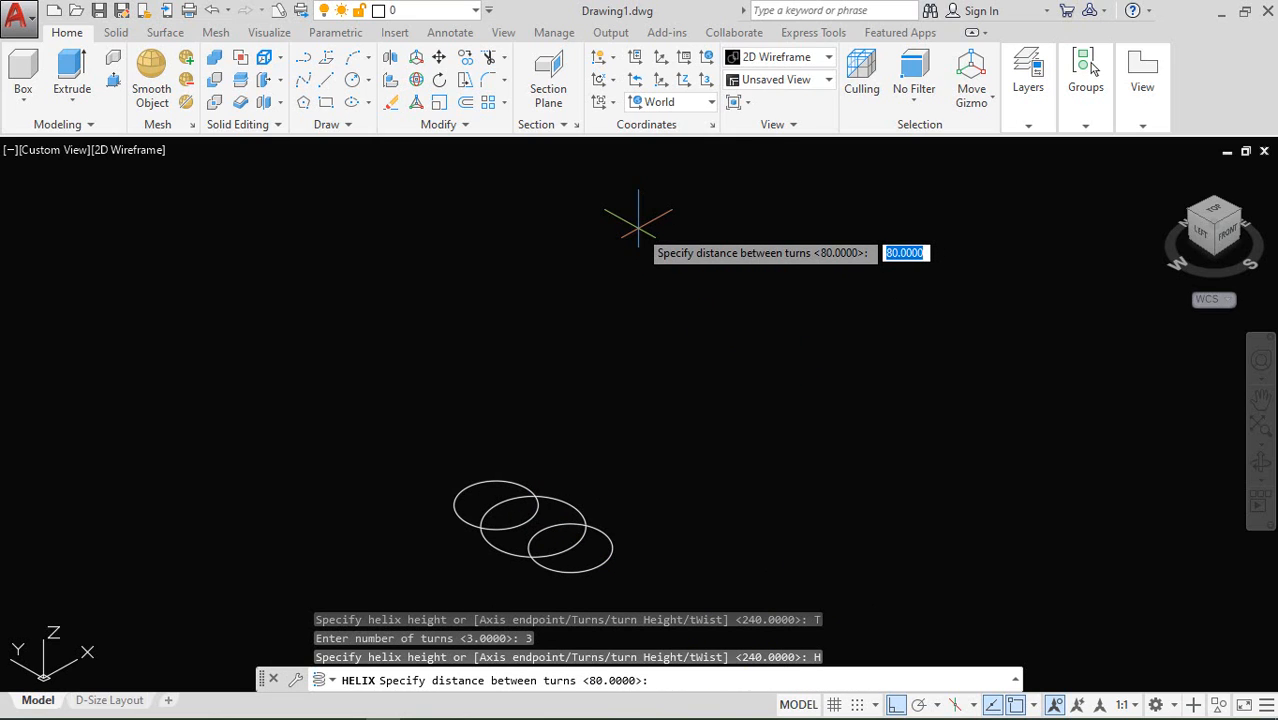
key("Return")
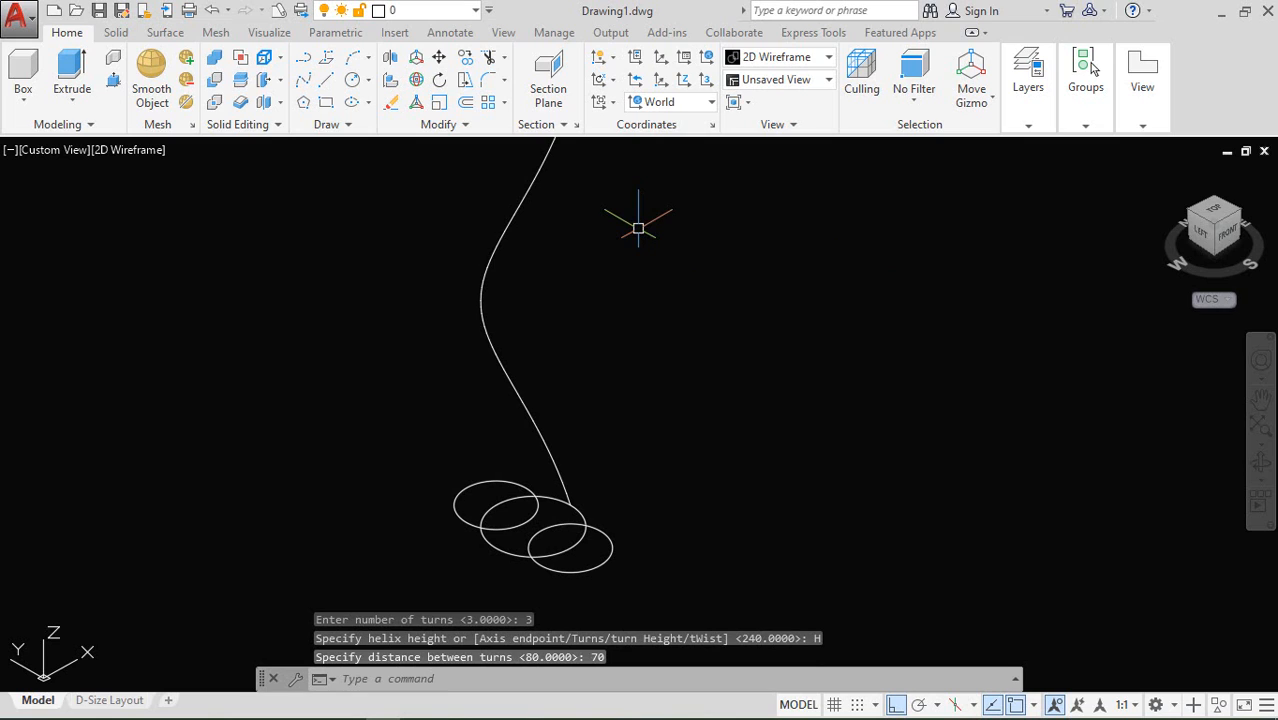
Step: Examine the helix over its full height and where it meets the base circles
scroll(596, 440, "down", 6)
scroll(614, 348, "up", 2)
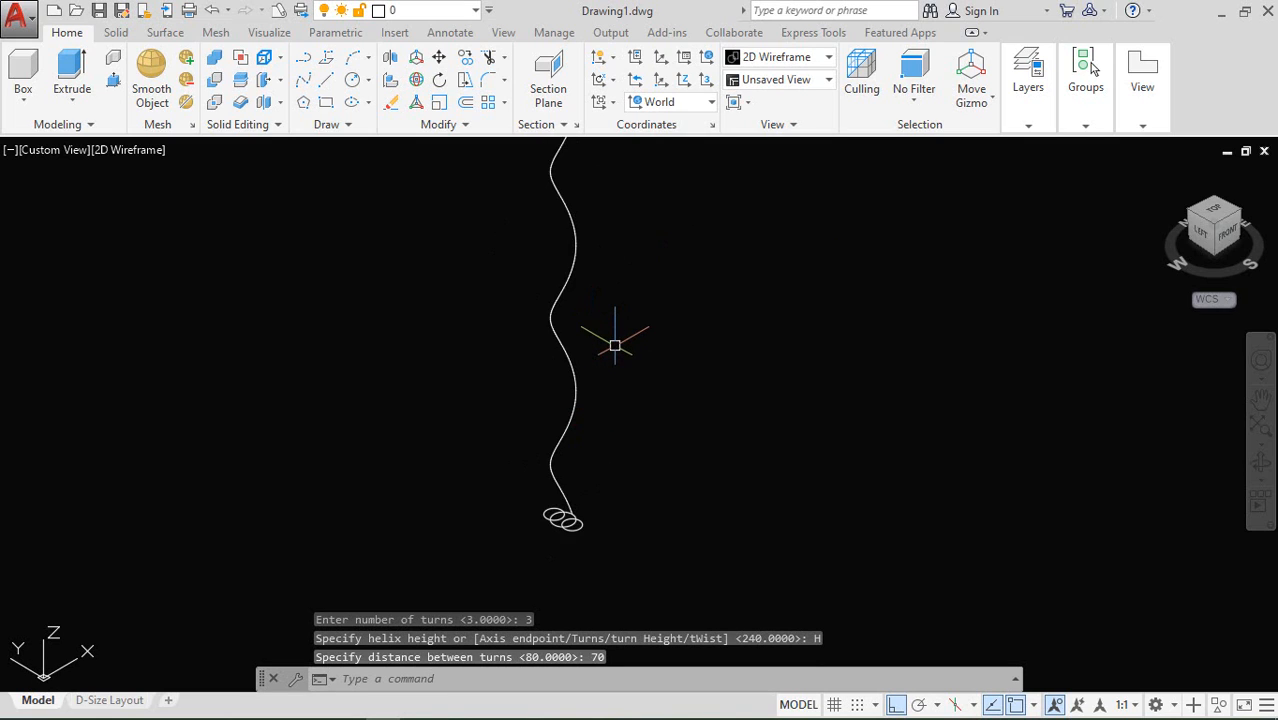
middle_click_drag(614, 346, 616, 417)
scroll(616, 417, "down", 2)
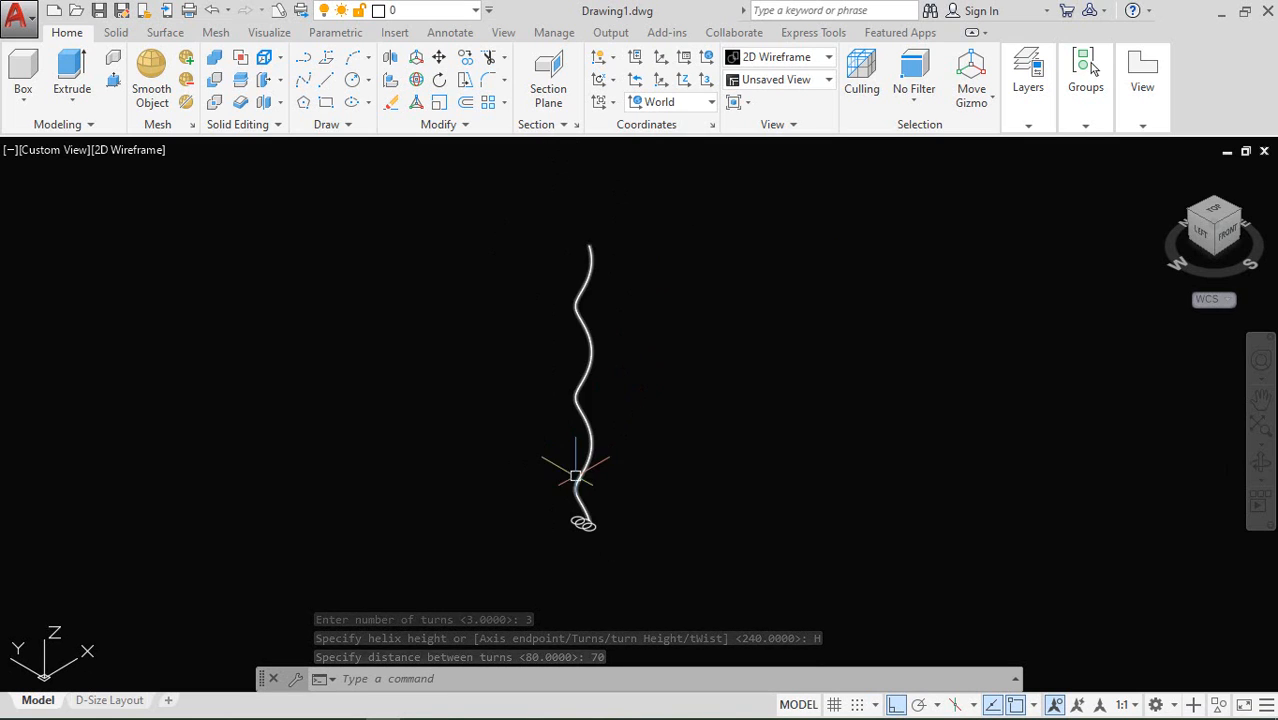
scroll(575, 490, "up", 2)
middle_click_drag(615, 480, 615, 500)
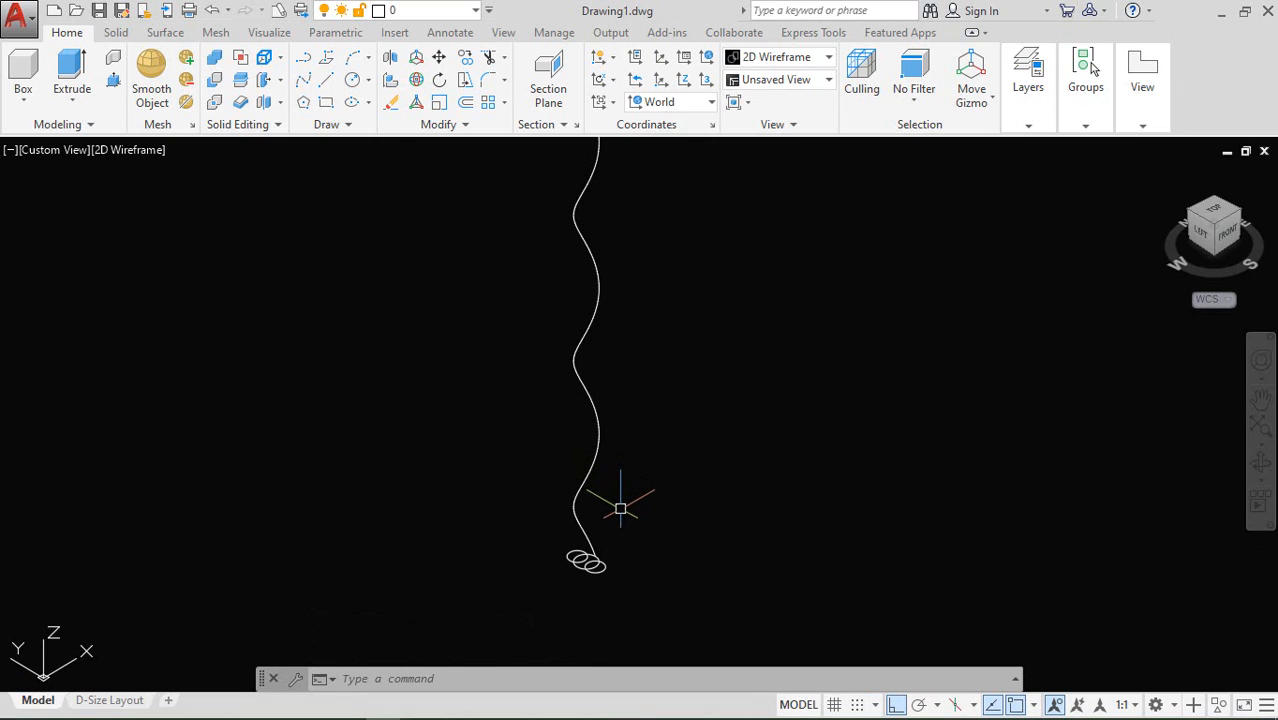
scroll(620, 509, "down", 1)
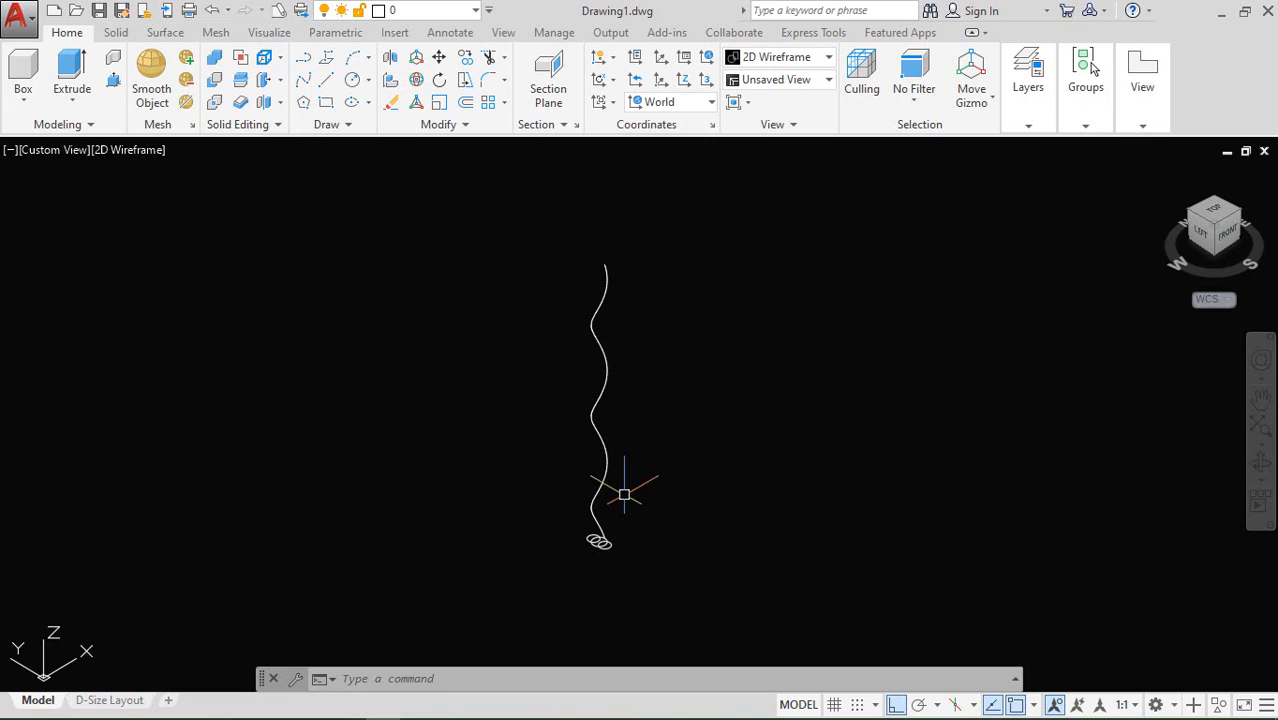
scroll(624, 494, "up", 2)
Step: Rotate a copy of the helix 180 degrees about the centre of the middle circle
middle_click_drag(623, 508, 406, 170, "shift")
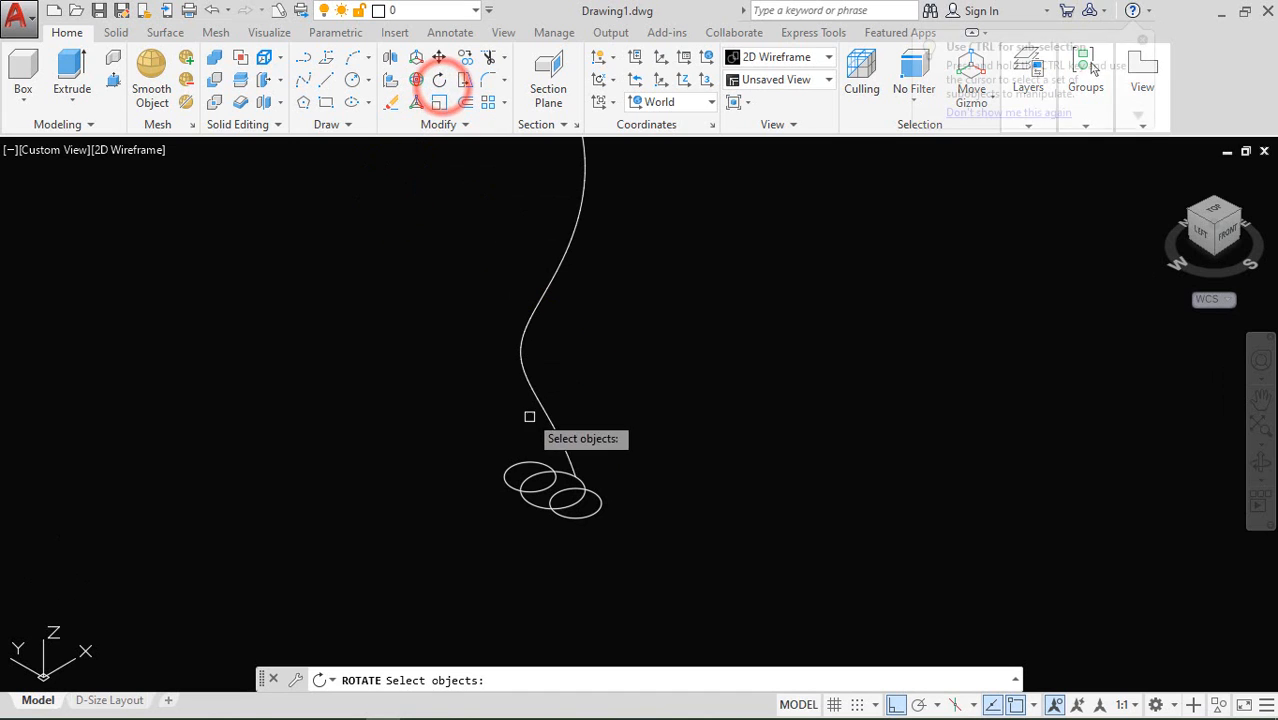
scroll(568, 439, "up", 4)
left_click(580, 411)
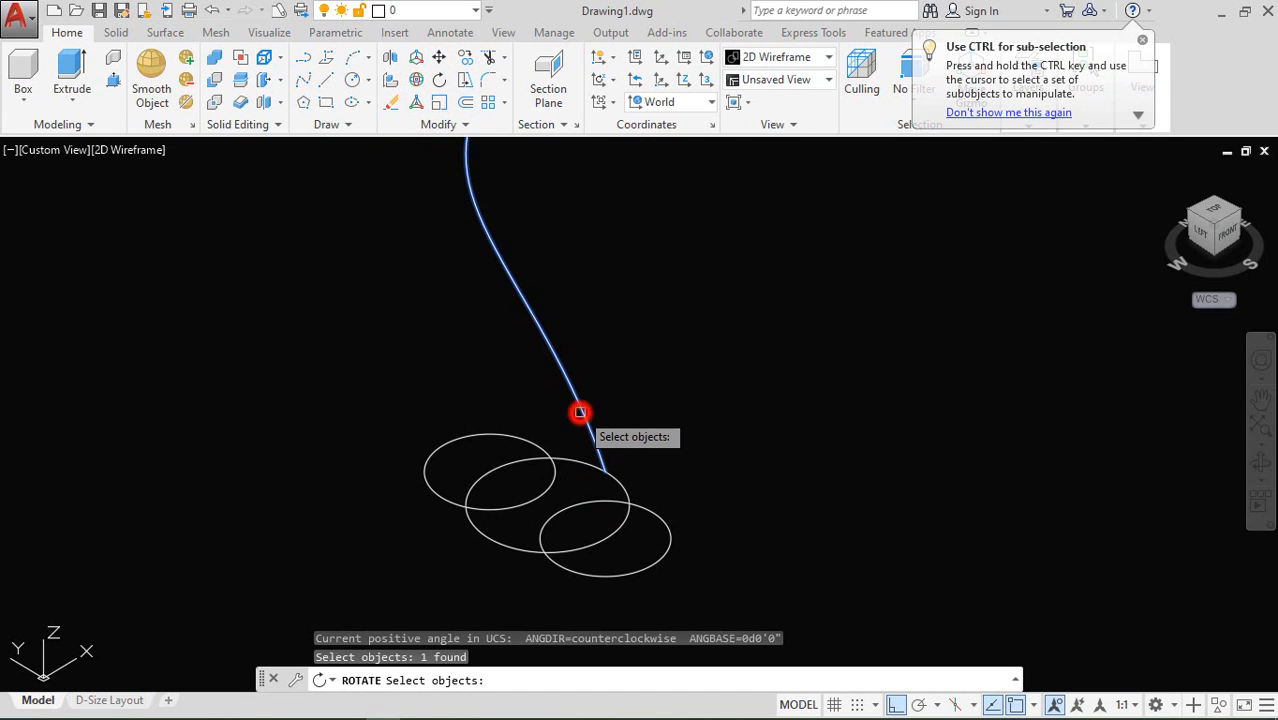
key("Return")
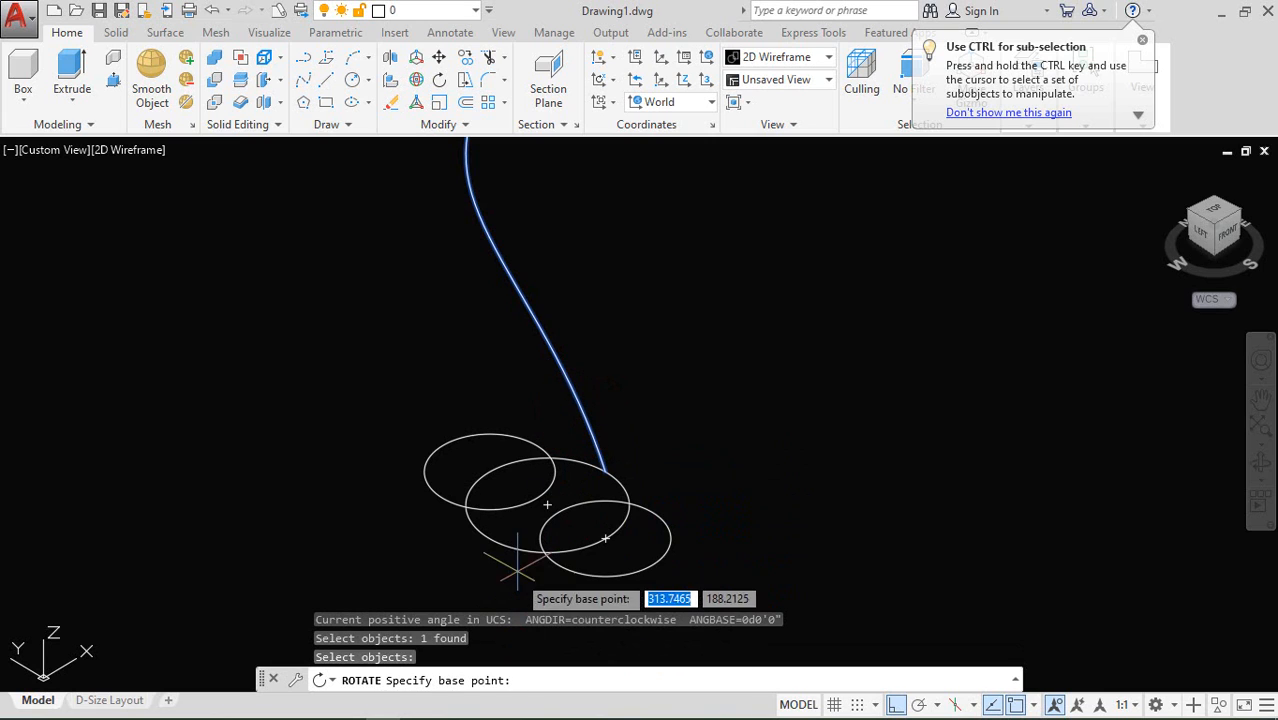
left_click(545, 507)
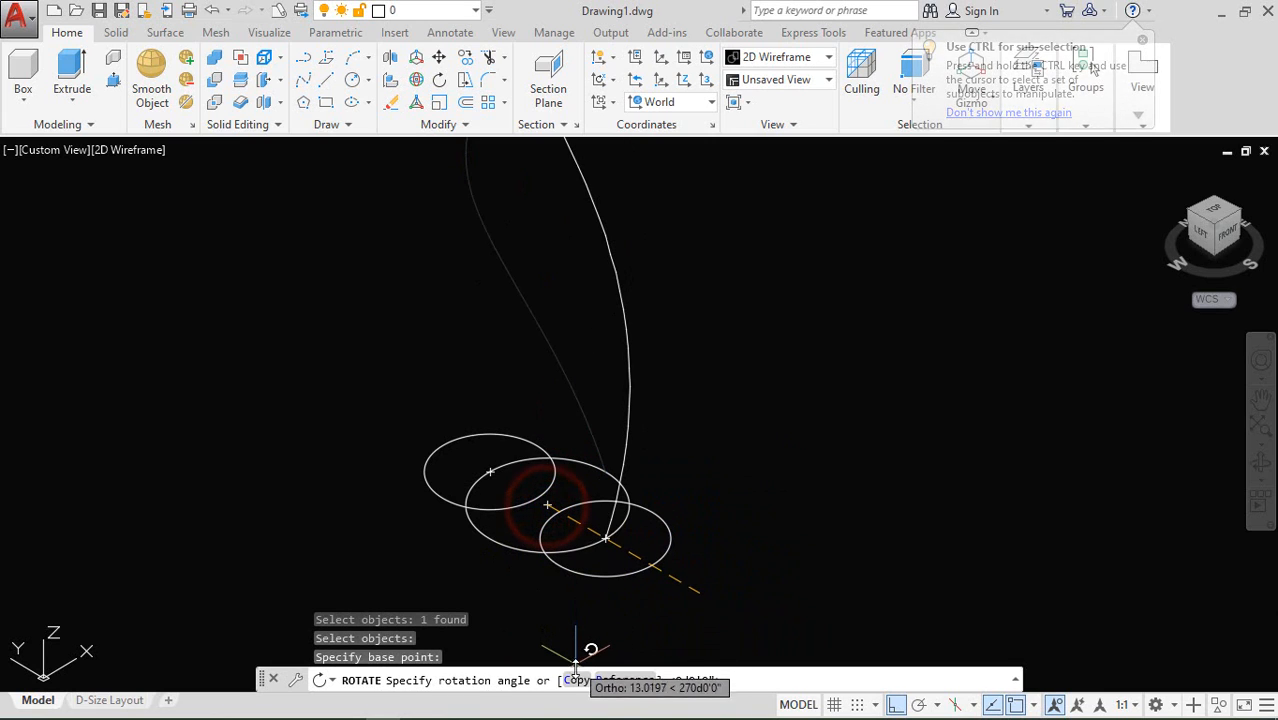
left_click(576, 681)
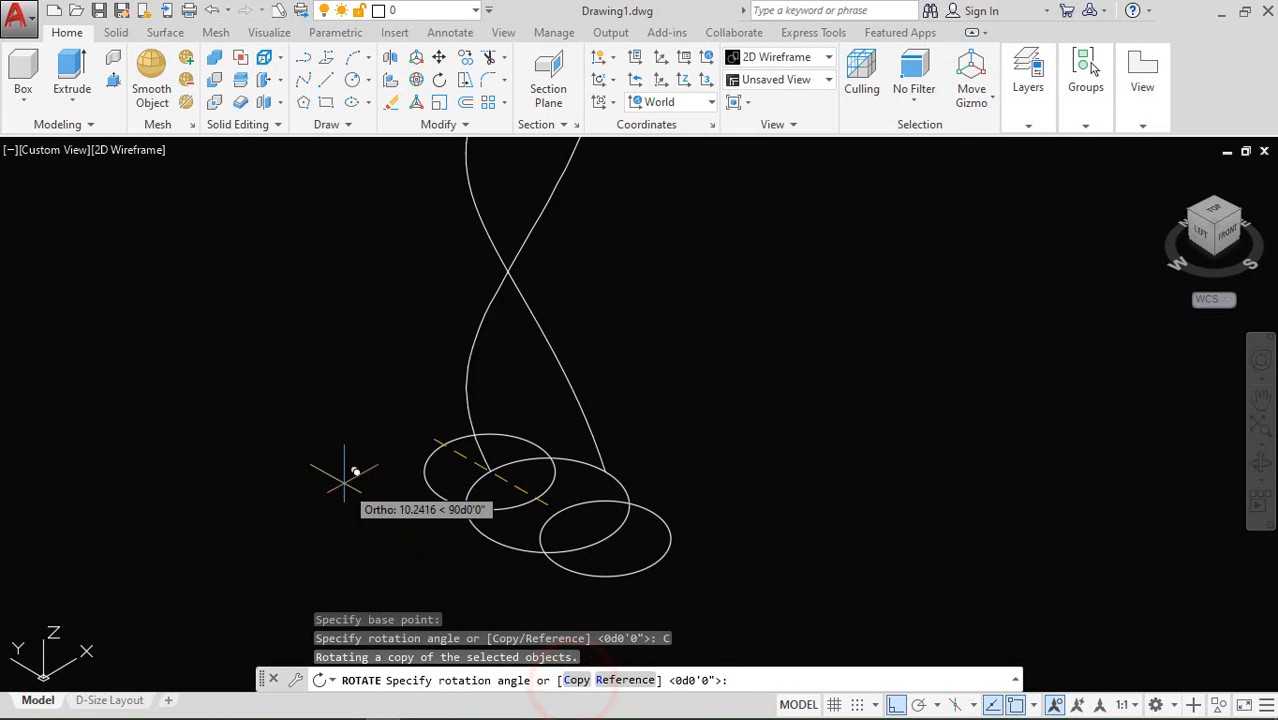
left_click(355, 567)
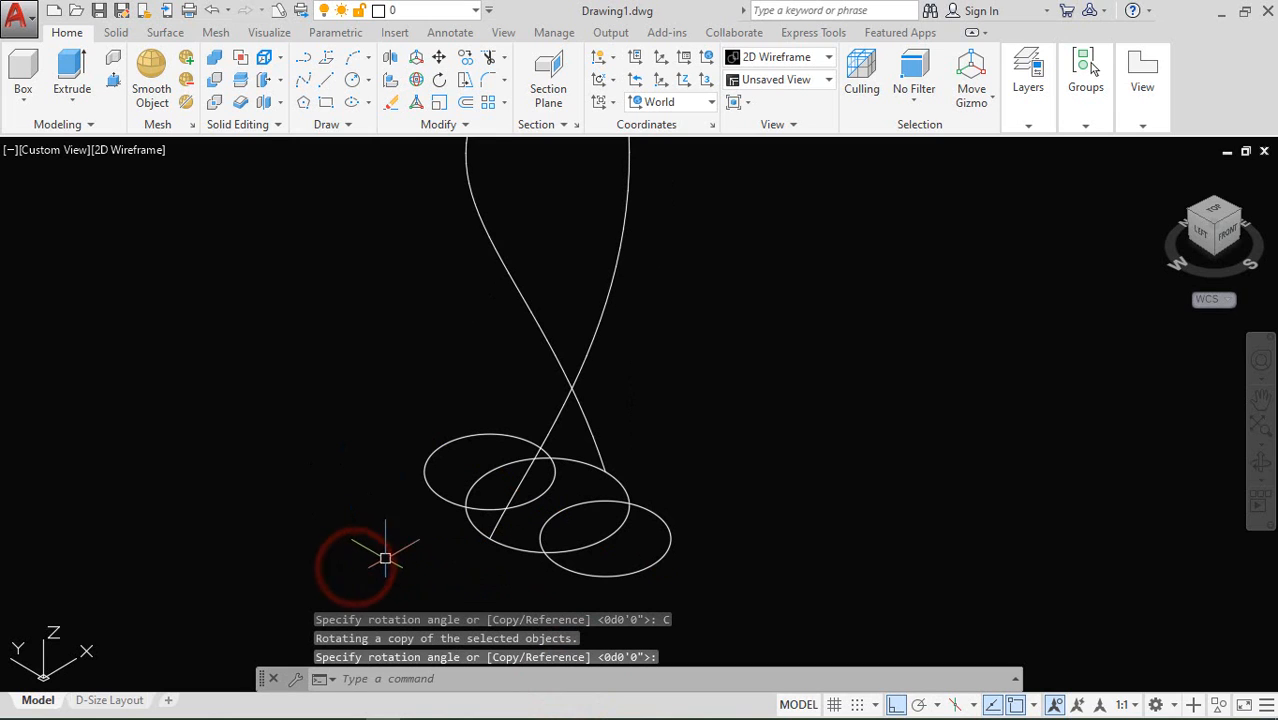
Step: Inspect the two intertwined helices along their height and at the three base circles
scroll(420, 500, "down", 5)
scroll(380, 410, "up", 2)
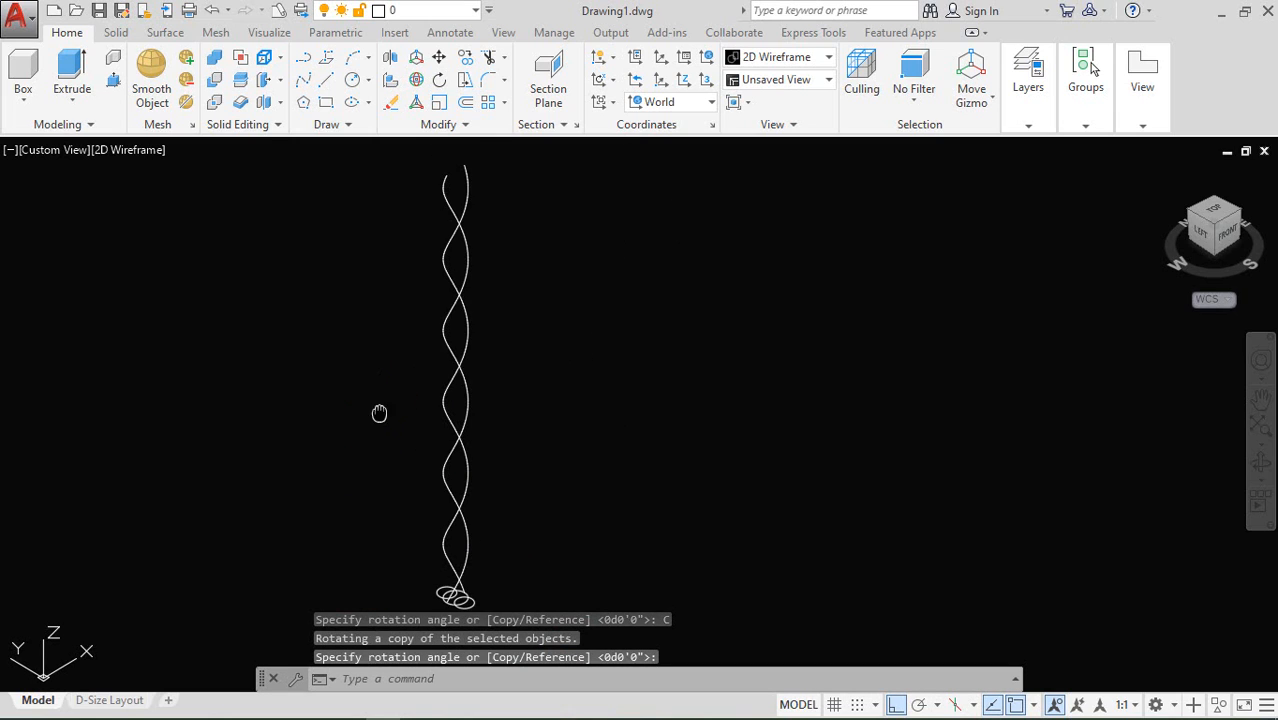
middle_click_drag(379, 413, 462, 414)
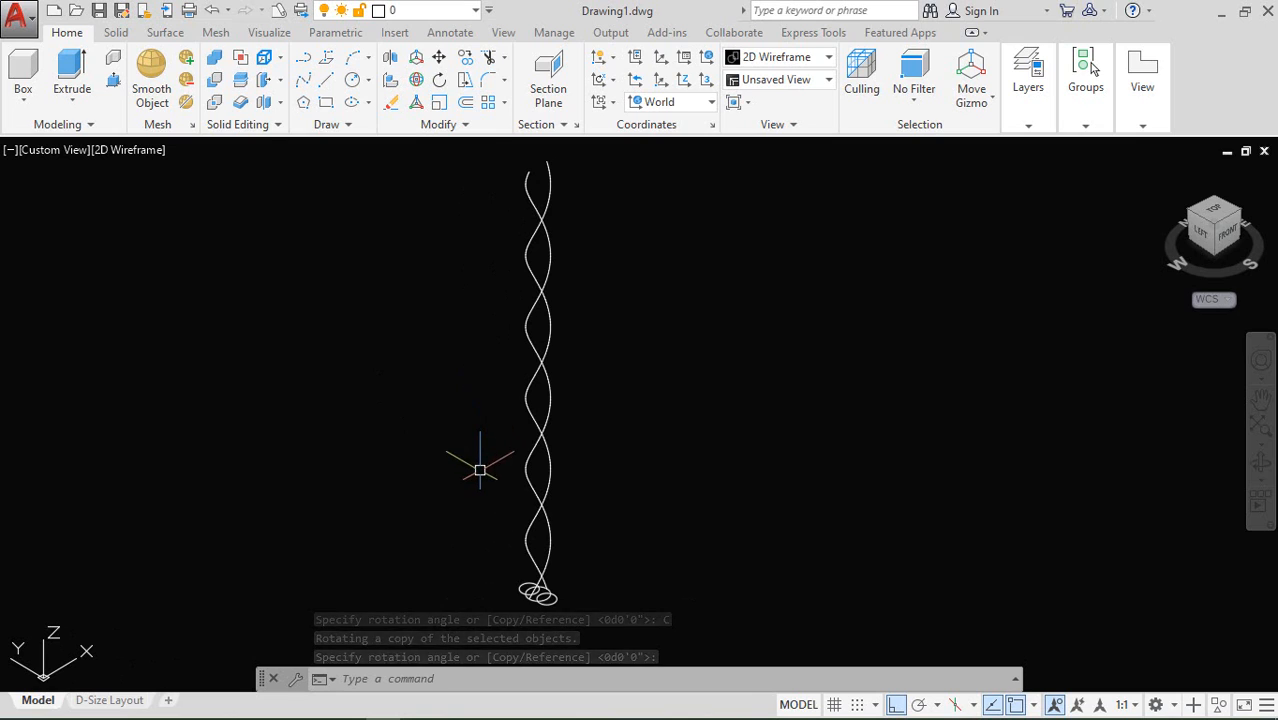
scroll(502, 592, "up", 5)
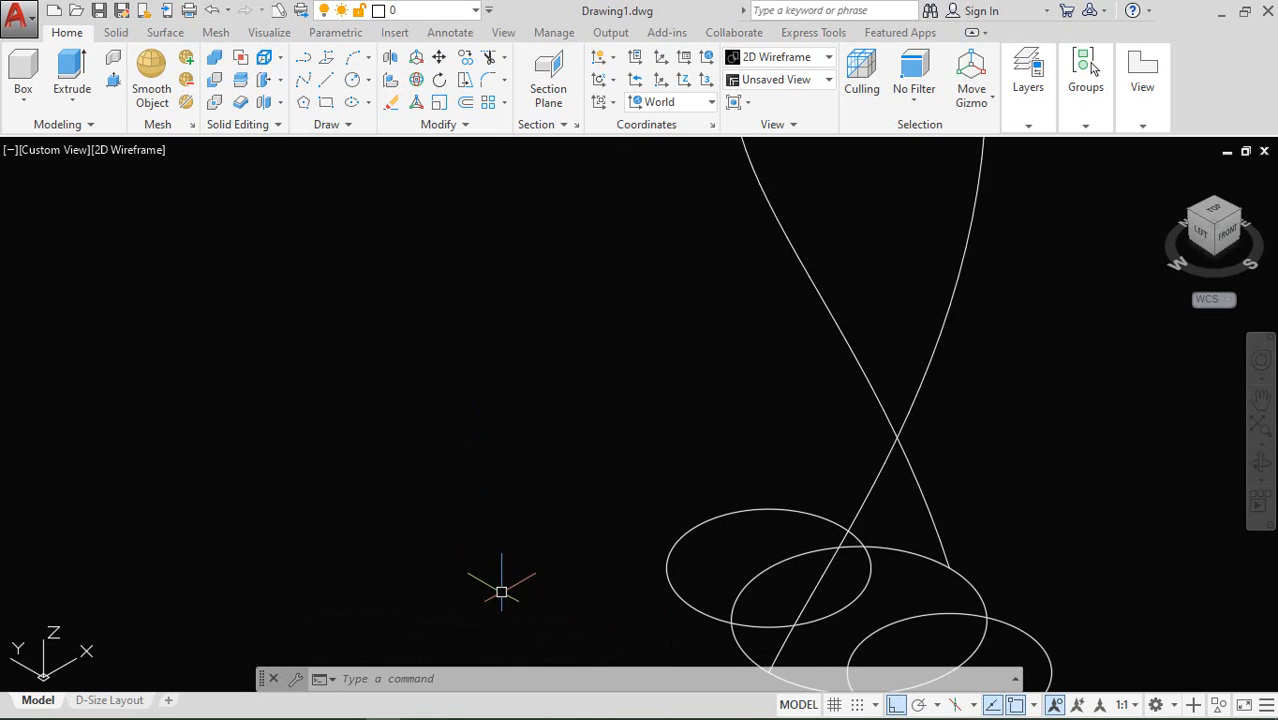
scroll(512, 552, "down", 2)
middle_click_drag(545, 574, 427, 560)
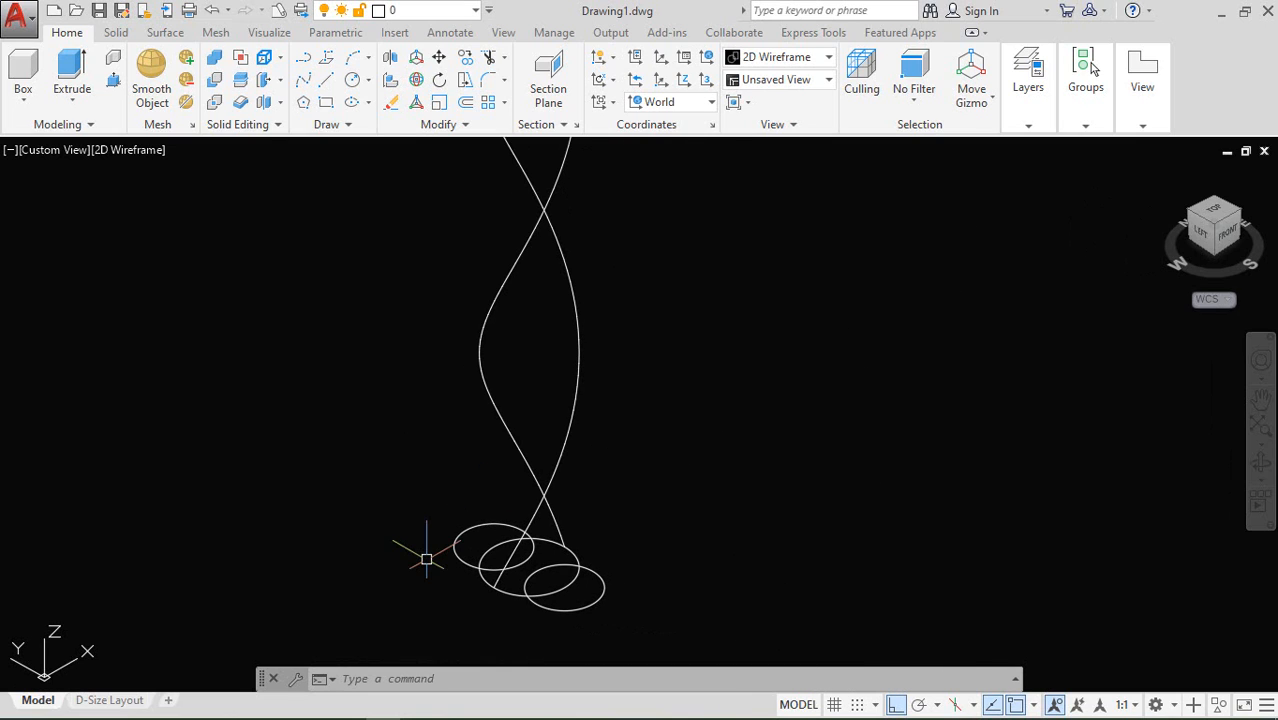
Step: Extrude the middle base circle upward to a height of 250, past the tops of the two helices
left_click(71, 68)
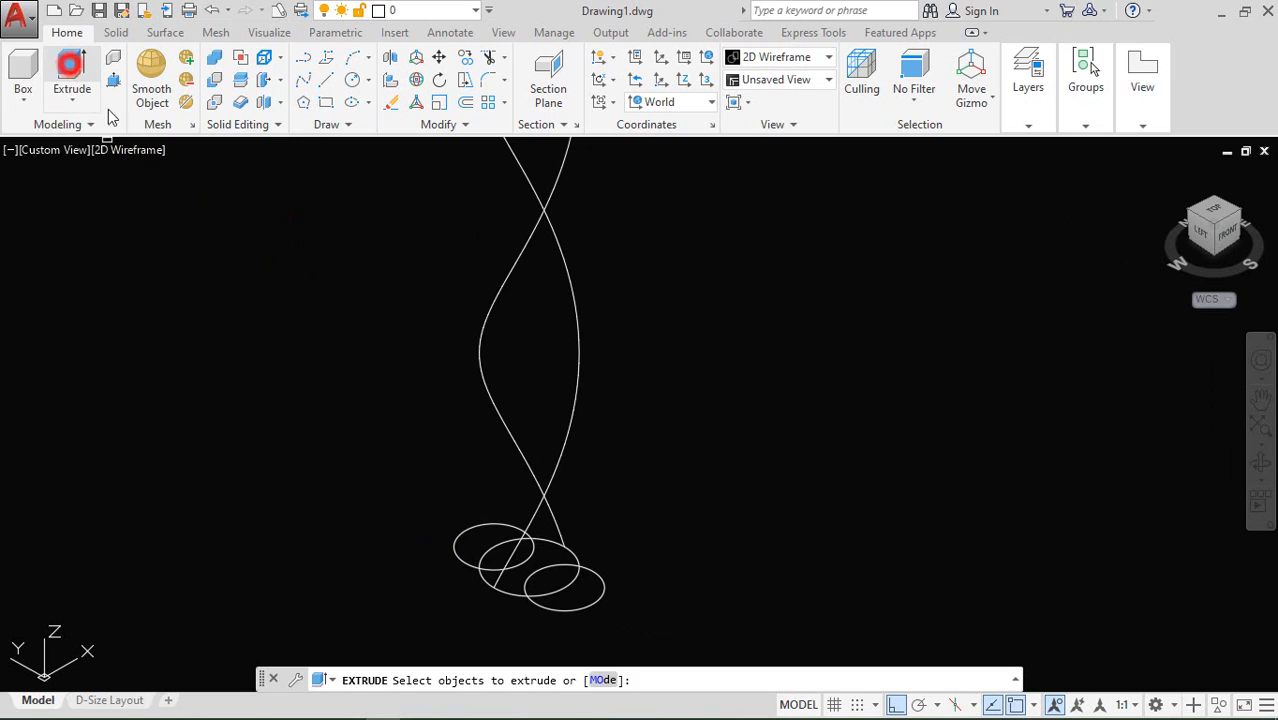
left_click(485, 553)
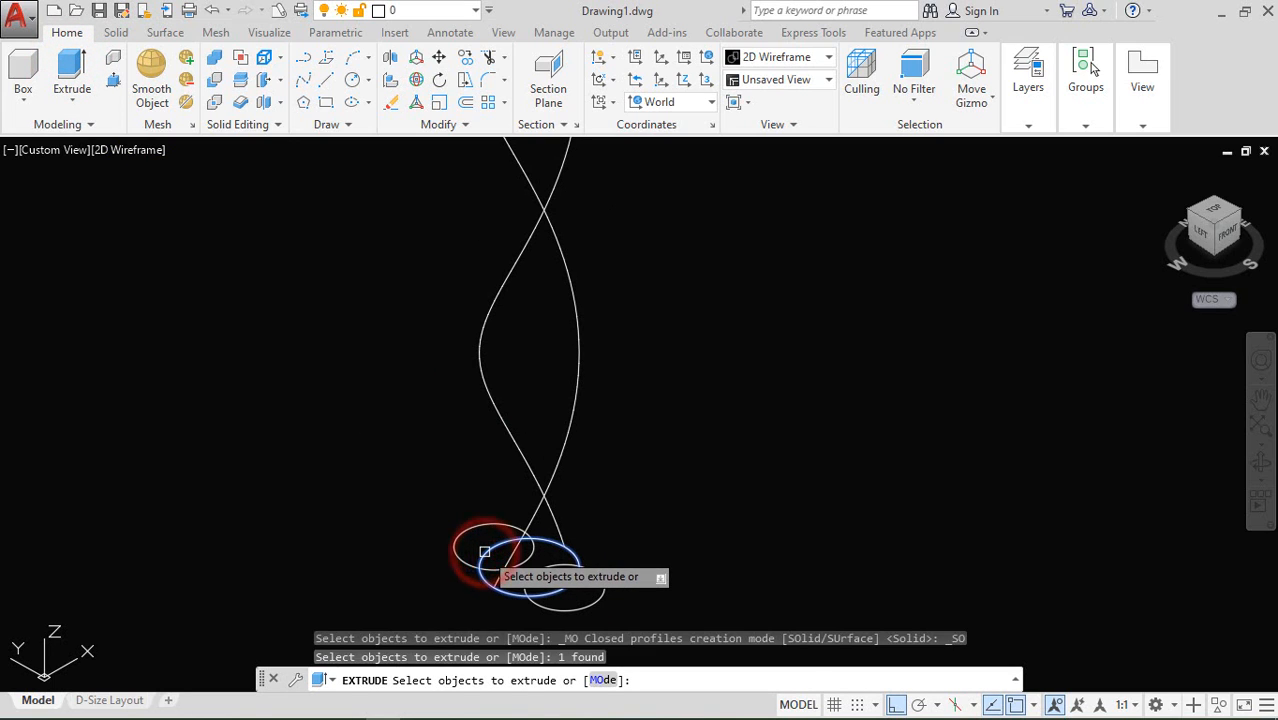
key("Return")
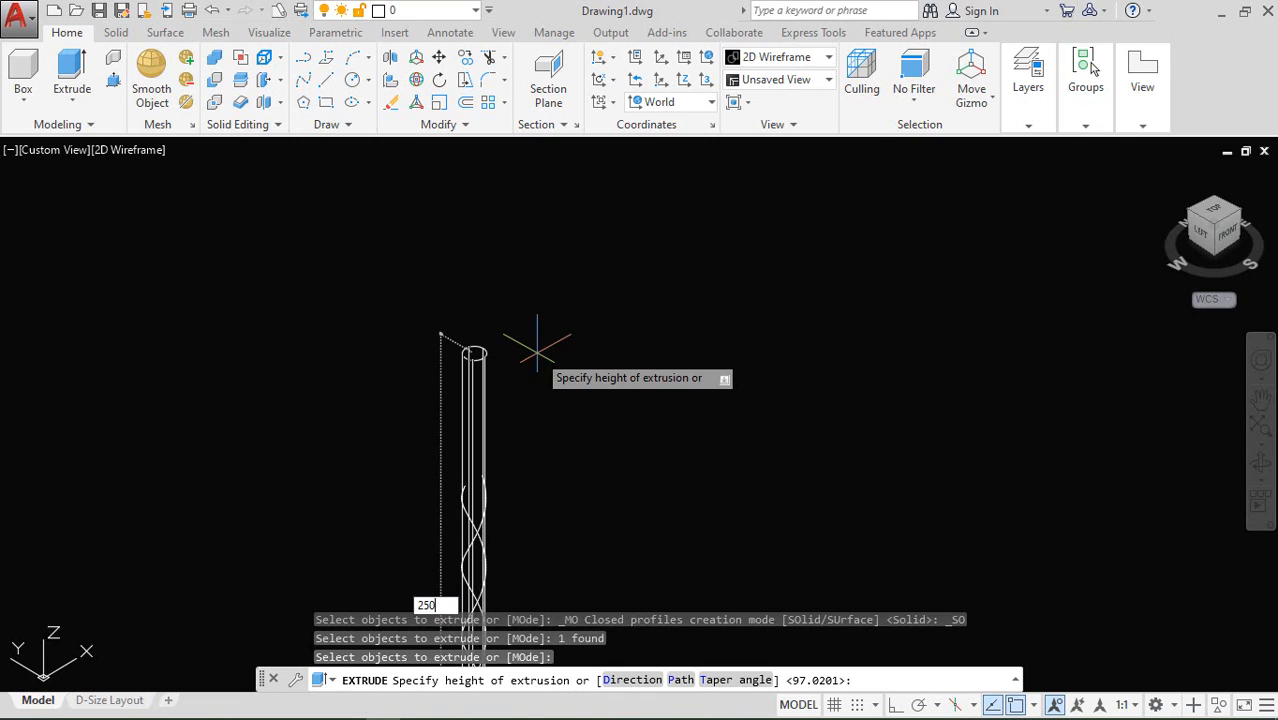
key("Return")
scroll(537, 352, "down", 4)
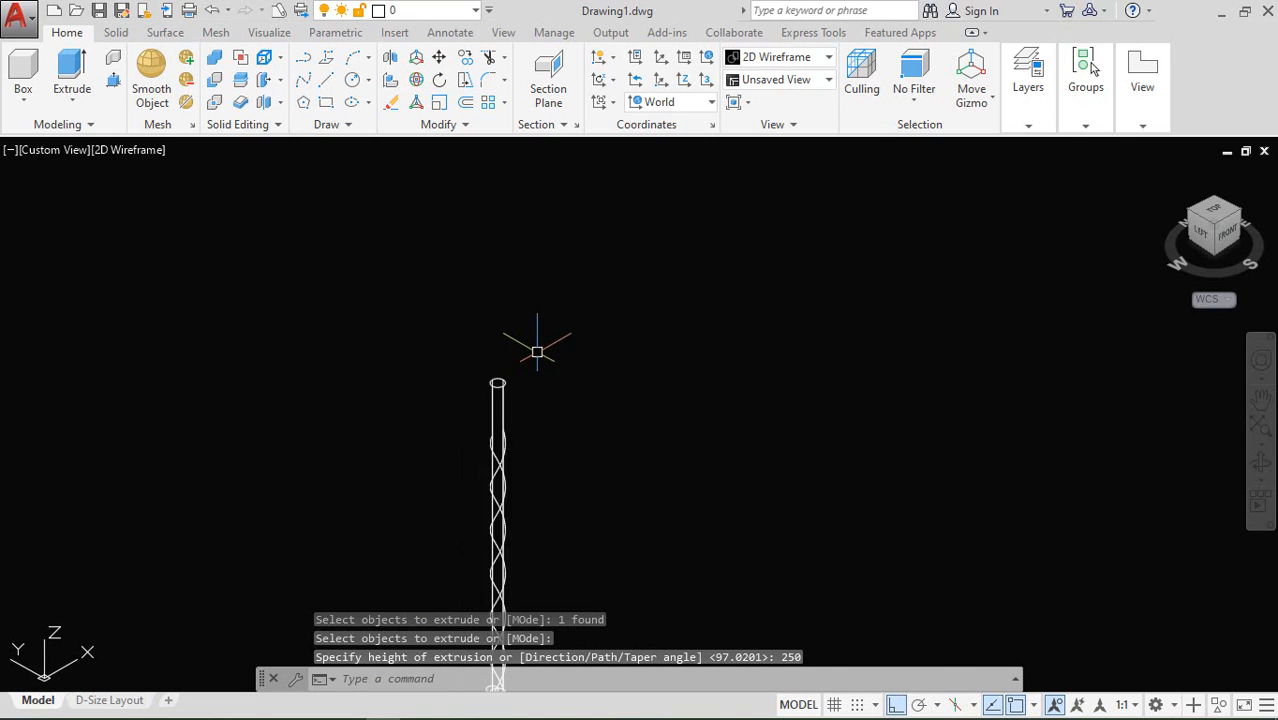
scroll(489, 502, "up", 2)
middle_click_drag(489, 502, 505, 471)
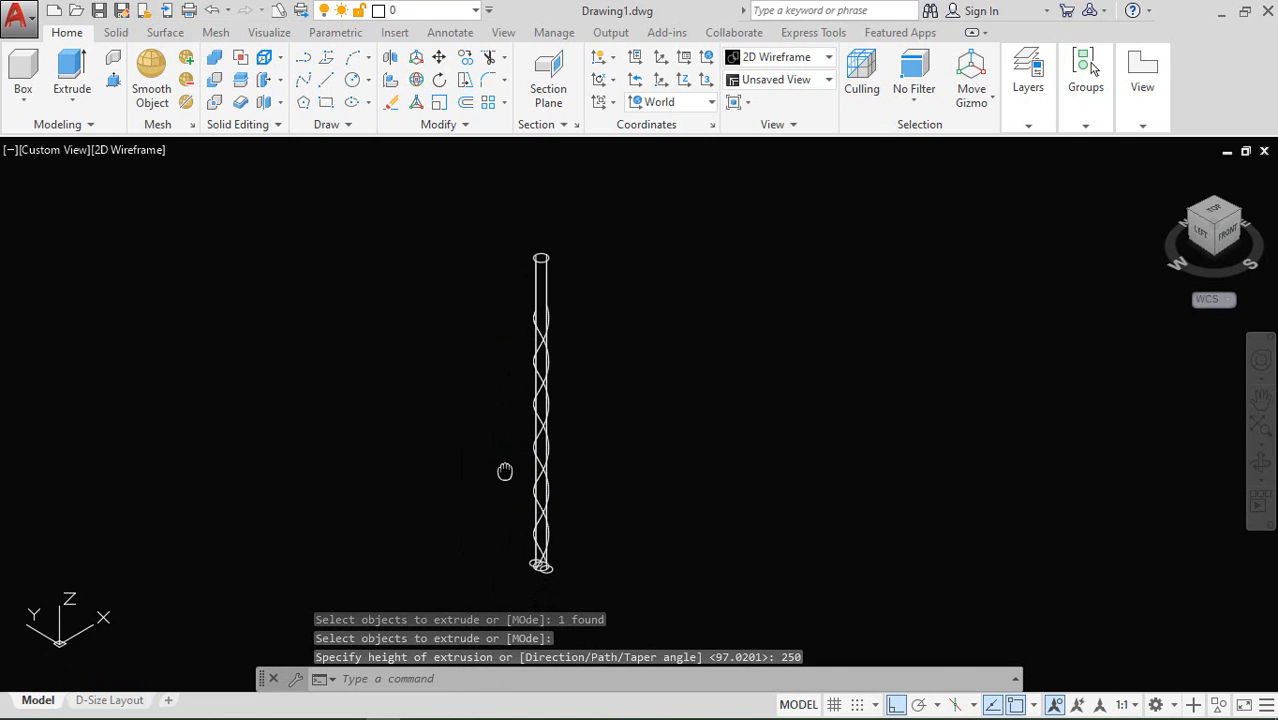
Step: Sweep the outer circle on the upper-left side of the base along the helix starting at the middle circle's back-right edge
scroll(530, 578, "up", 6)
scroll(530, 578, "up", 3)
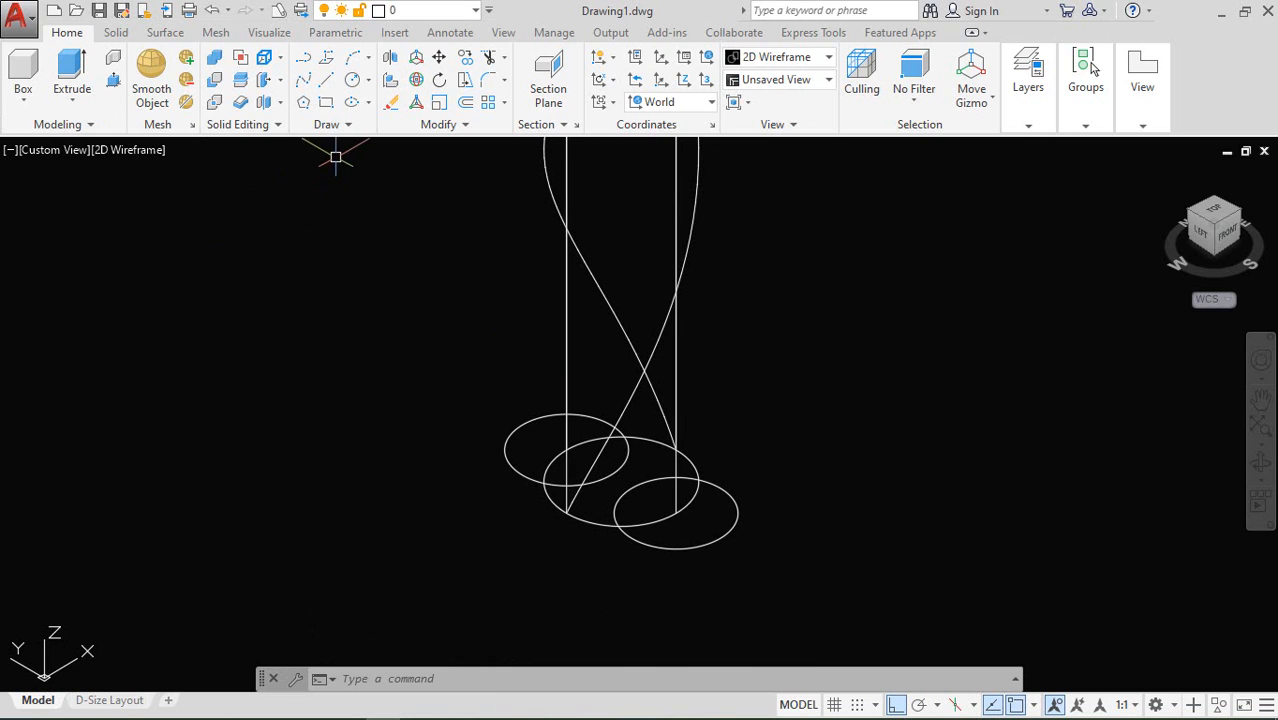
left_click(78, 100)
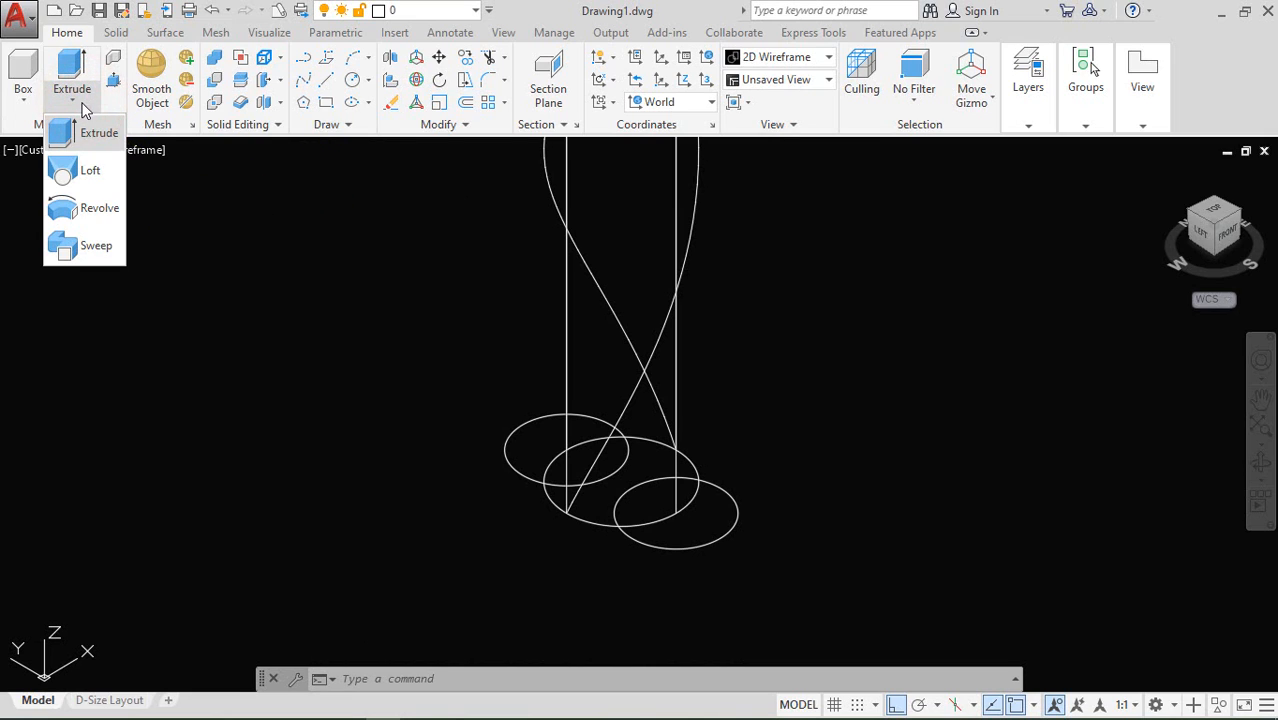
left_click(90, 246)
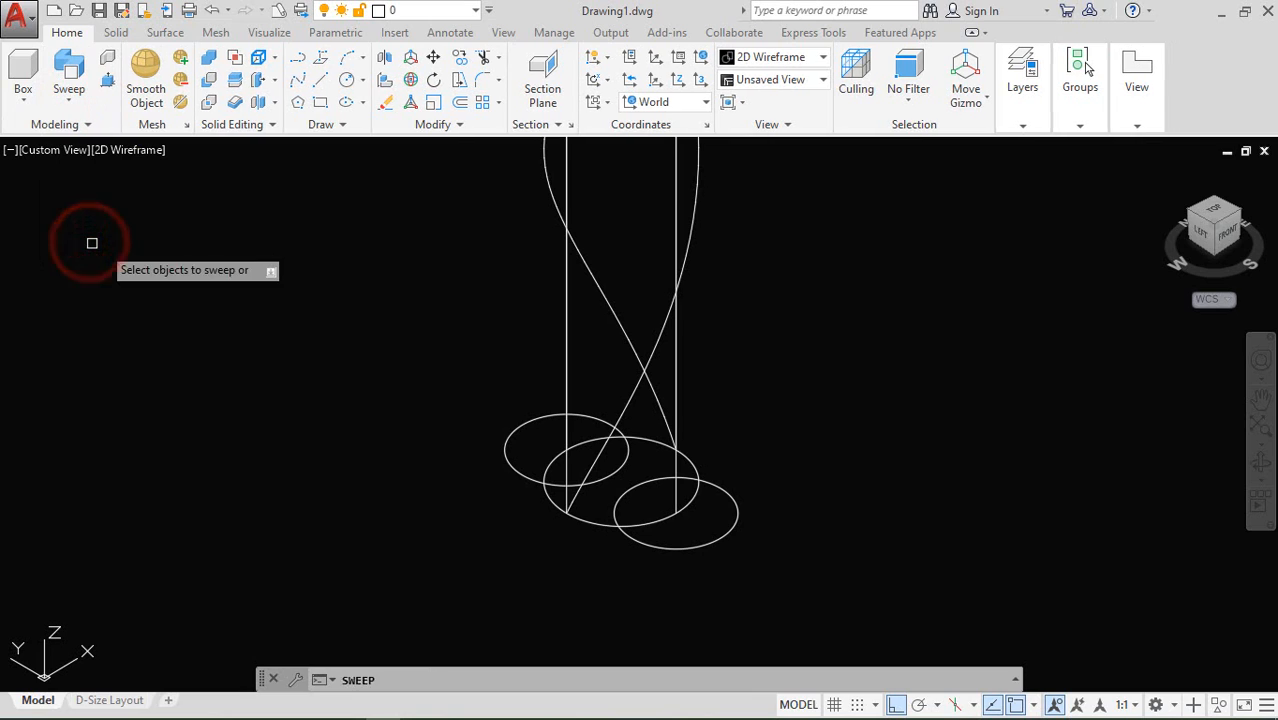
left_click(529, 420)
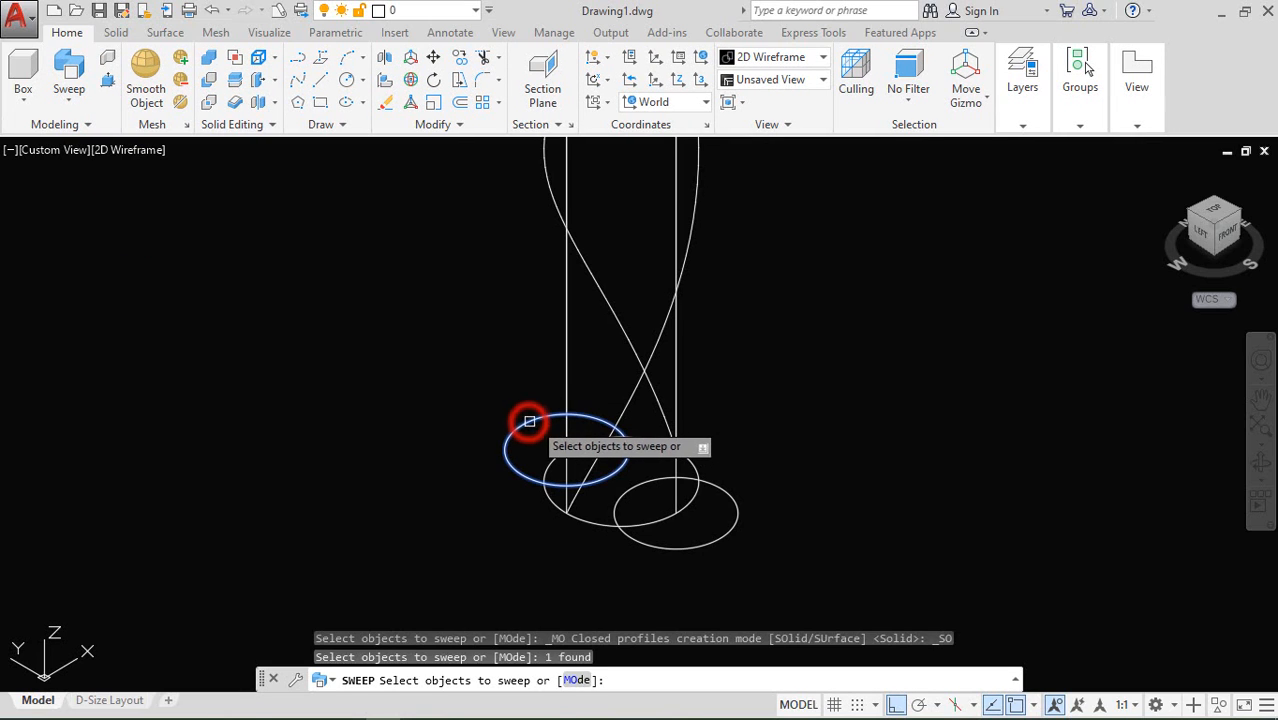
key("Return")
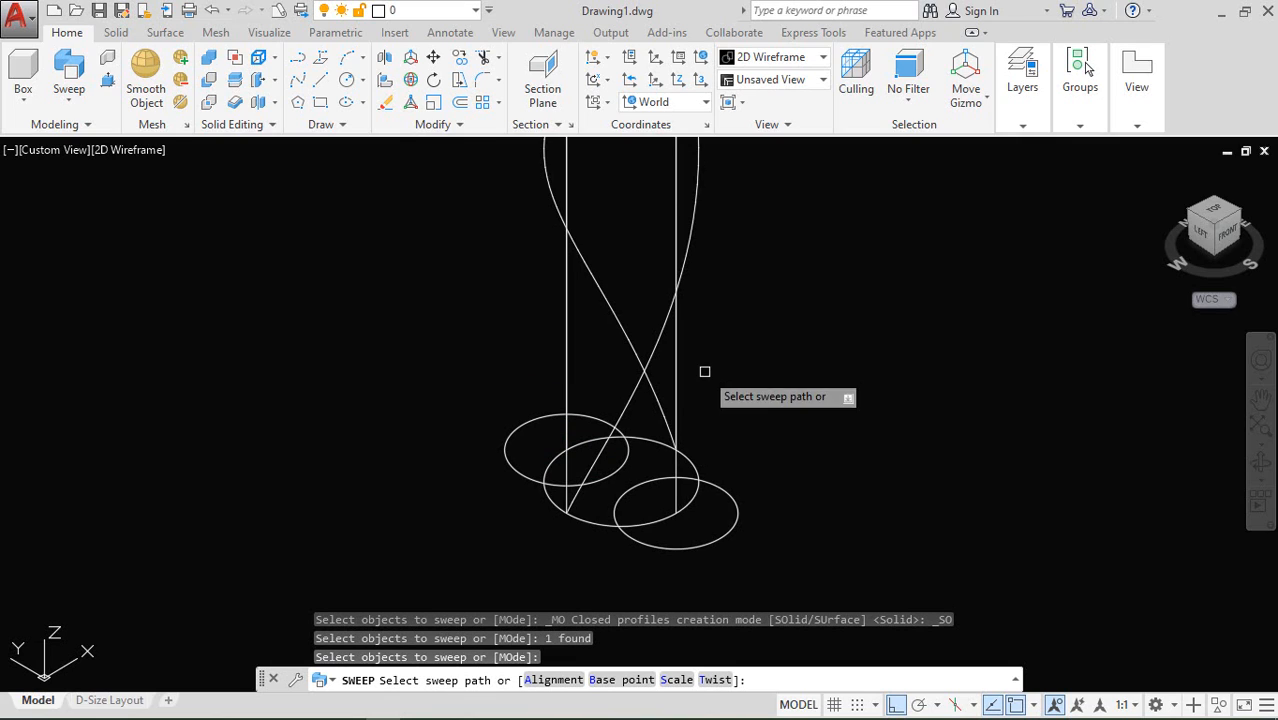
left_click(659, 396)
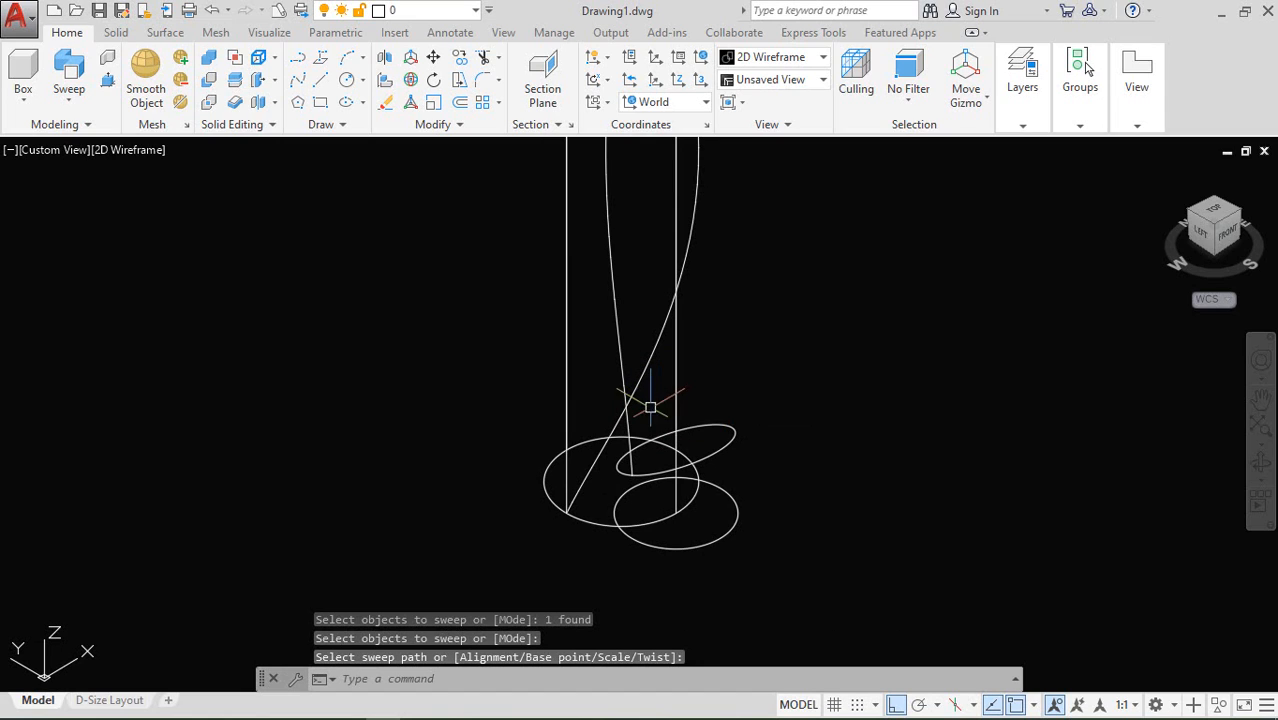
Step: Sweep the remaining outer base circle along the other helix, which starts at the middle circle's front-left edge
left_click(69, 66)
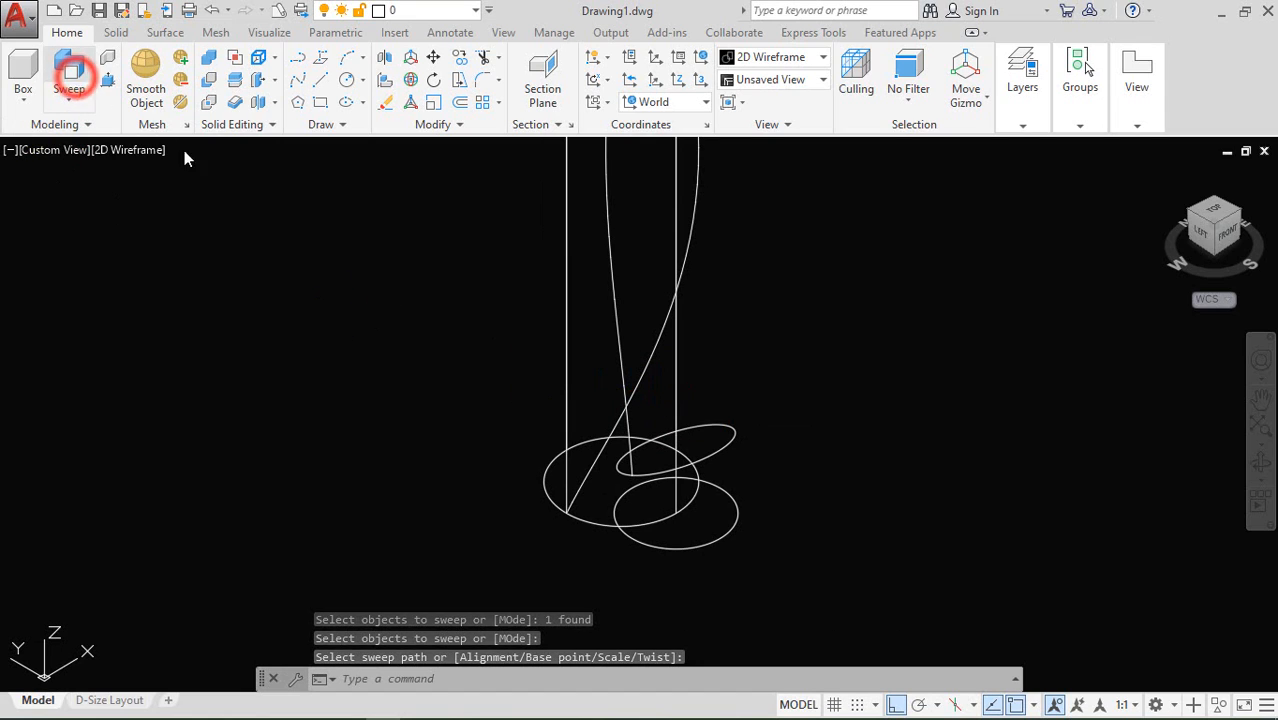
left_click(664, 550)
key("Return")
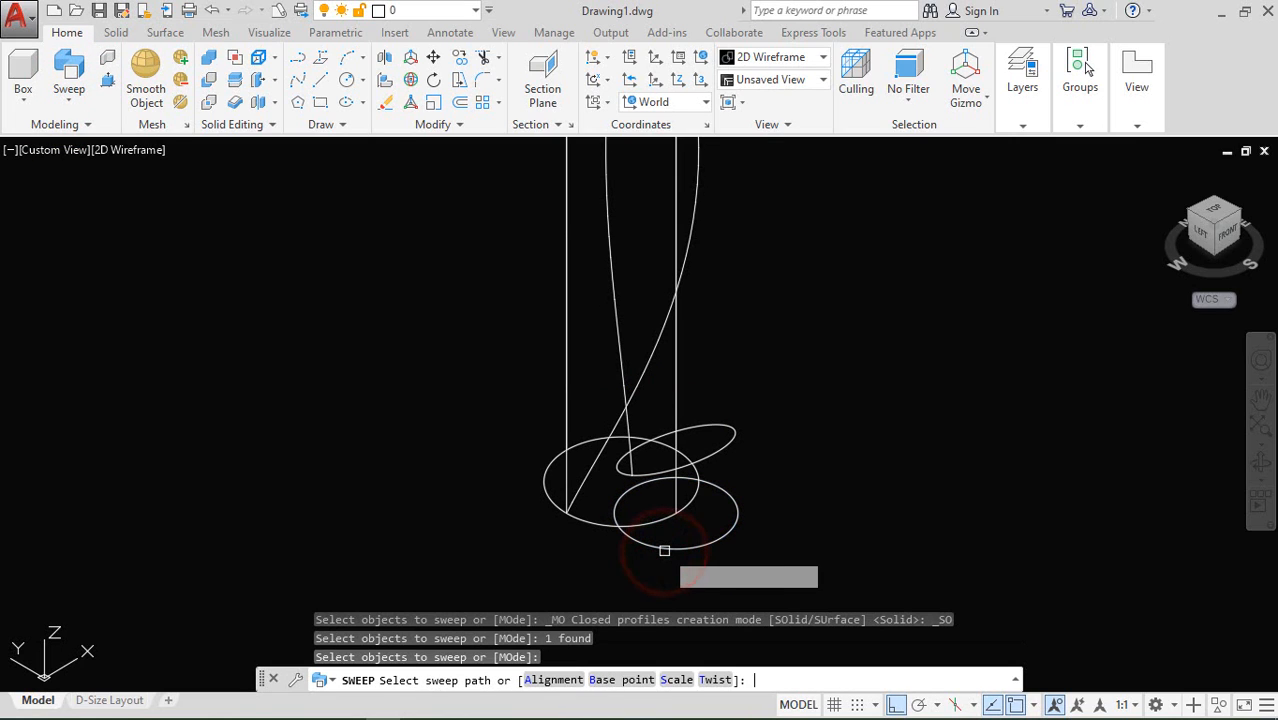
left_click(599, 463)
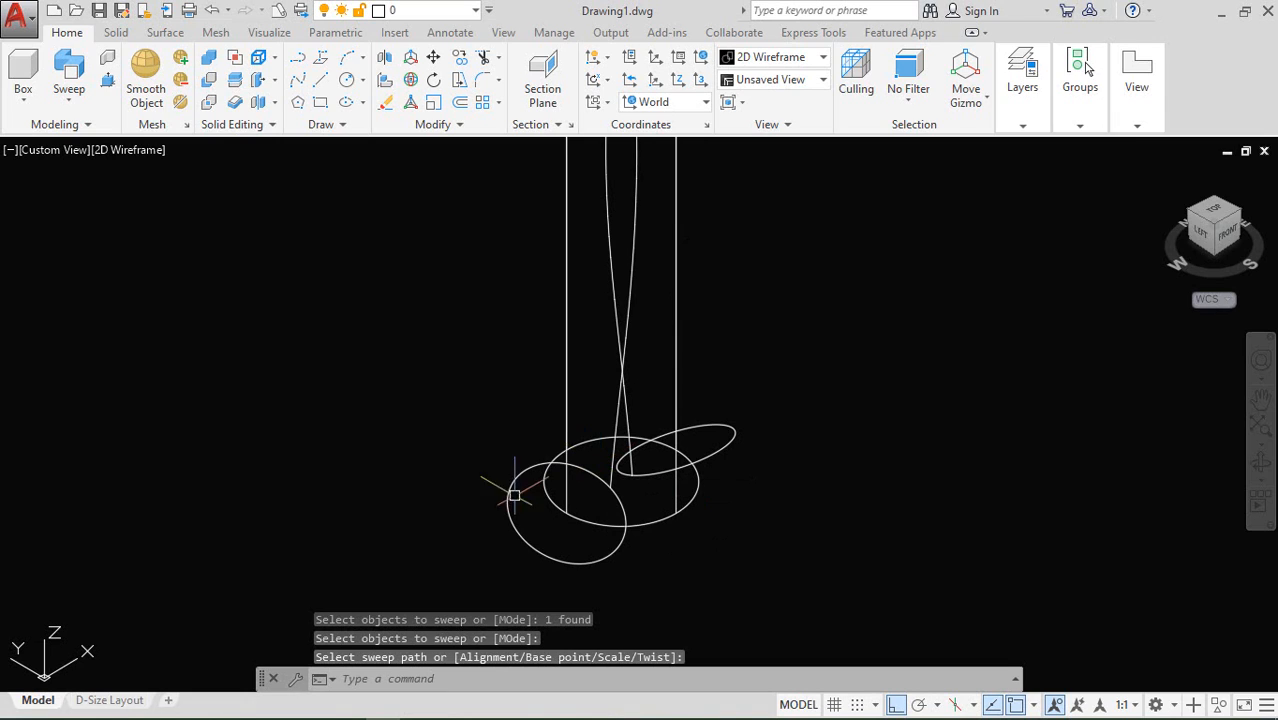
Step: Change the visual style to Conceptual to display the cylinder and both swept coils as shaded solids
scroll(513, 494, "down", 6)
middle_click_drag(422, 351, 486, 443)
left_click(142, 150)
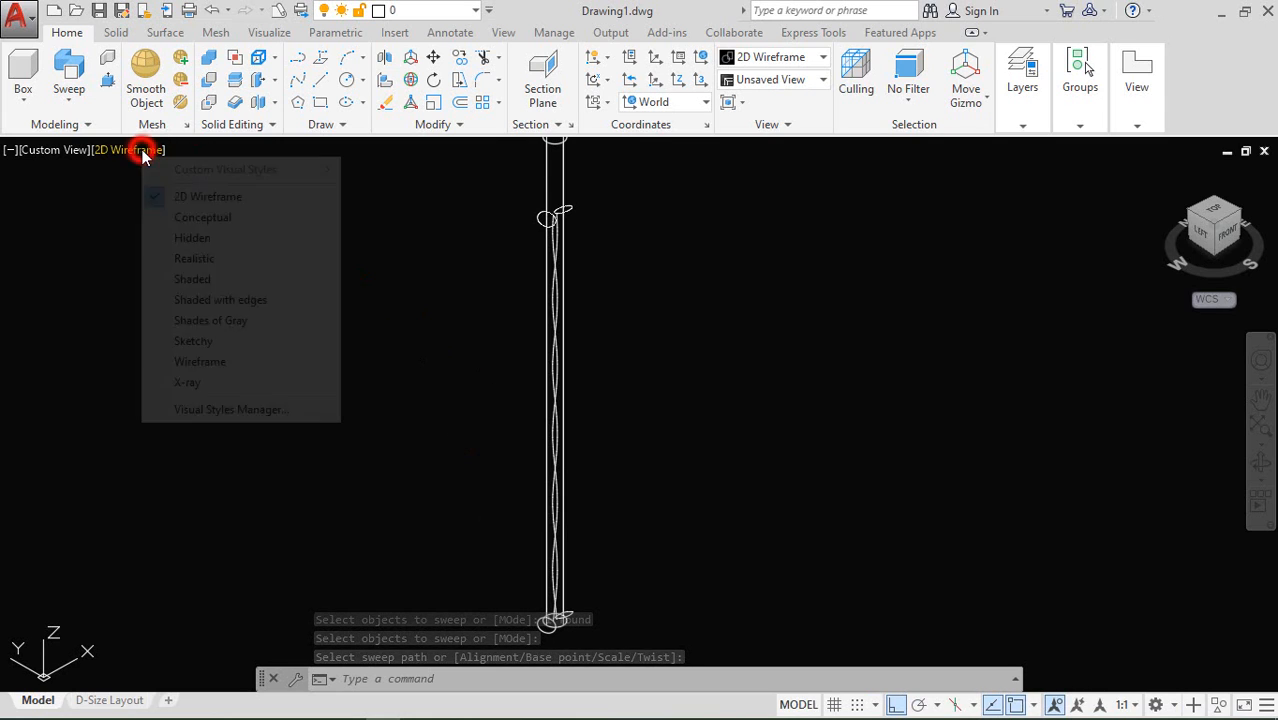
left_click(165, 217)
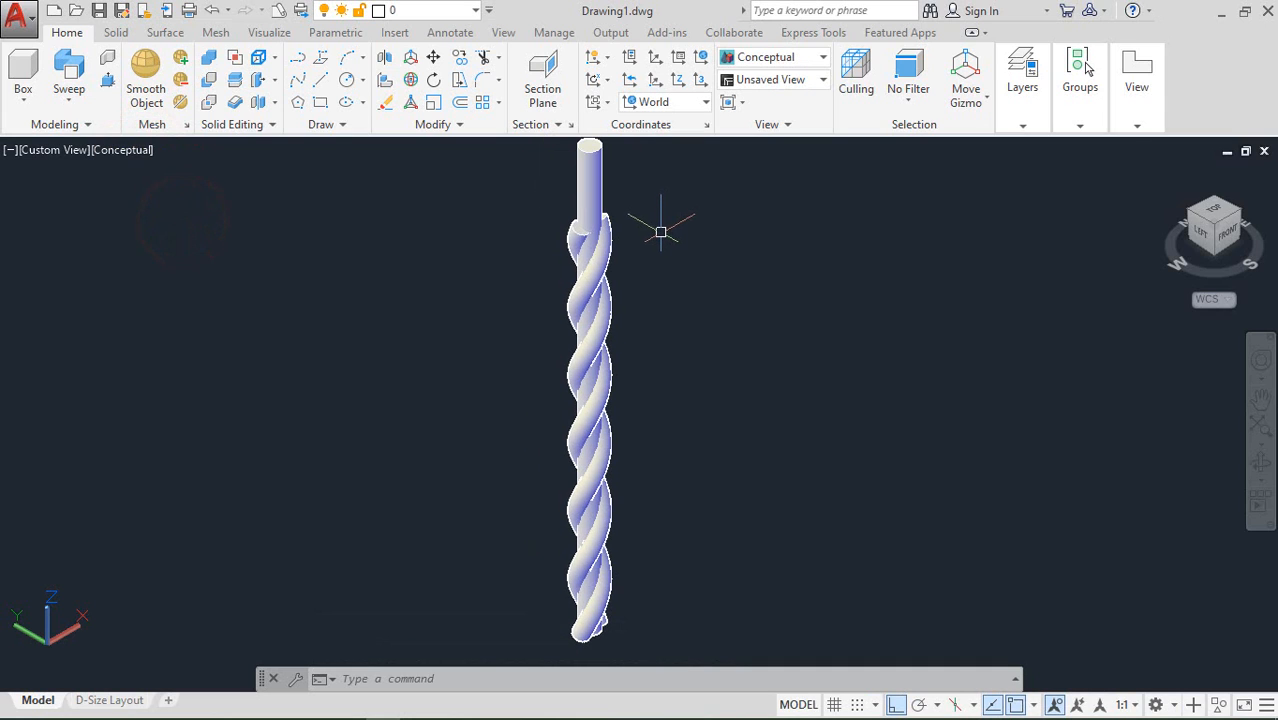
Step: Presspull the upper end face of one swept coil outward until it extends well beyond the central cylinder
middle_click_drag(660, 234, 656, 365)
scroll(584, 322, "up", 5)
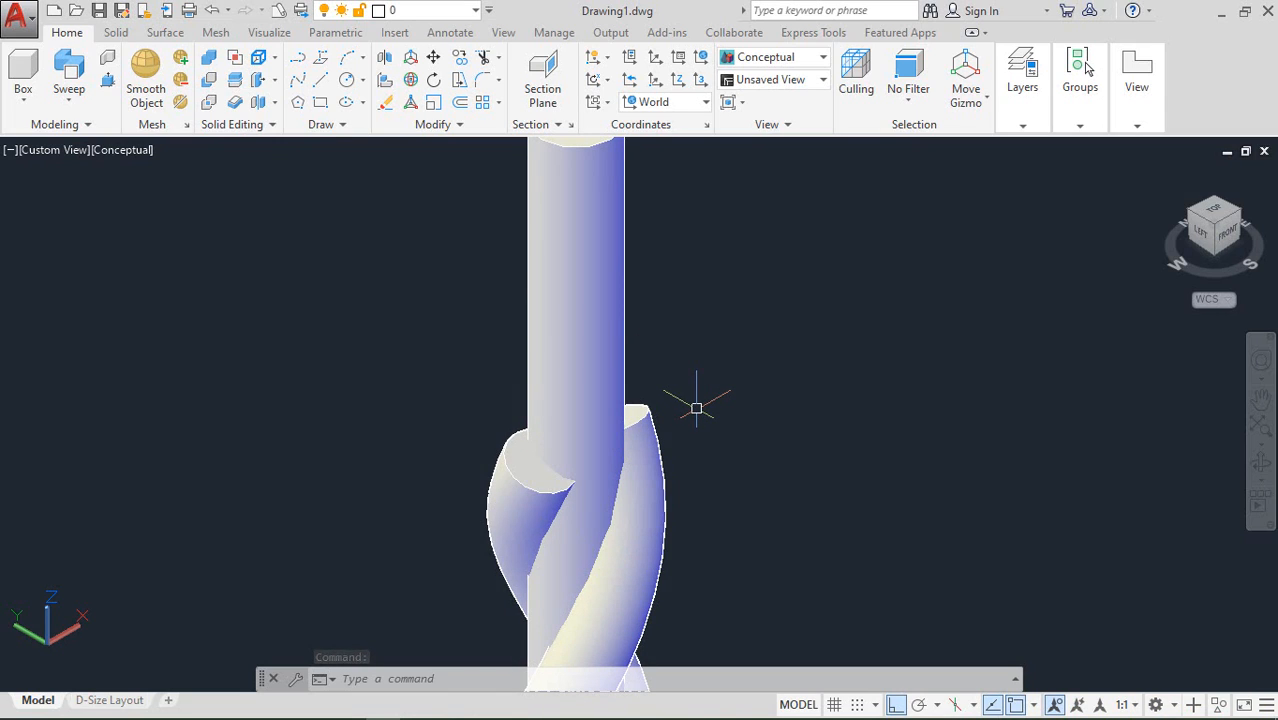
left_click(108, 86)
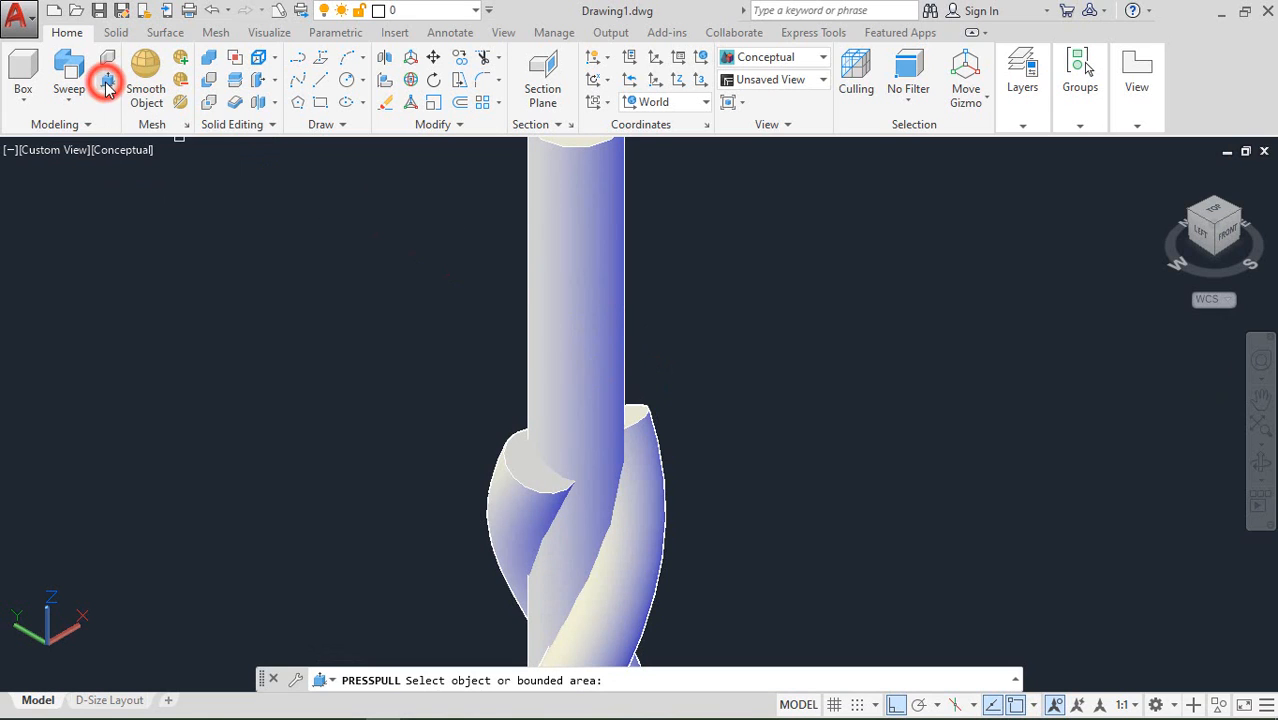
left_click(517, 461)
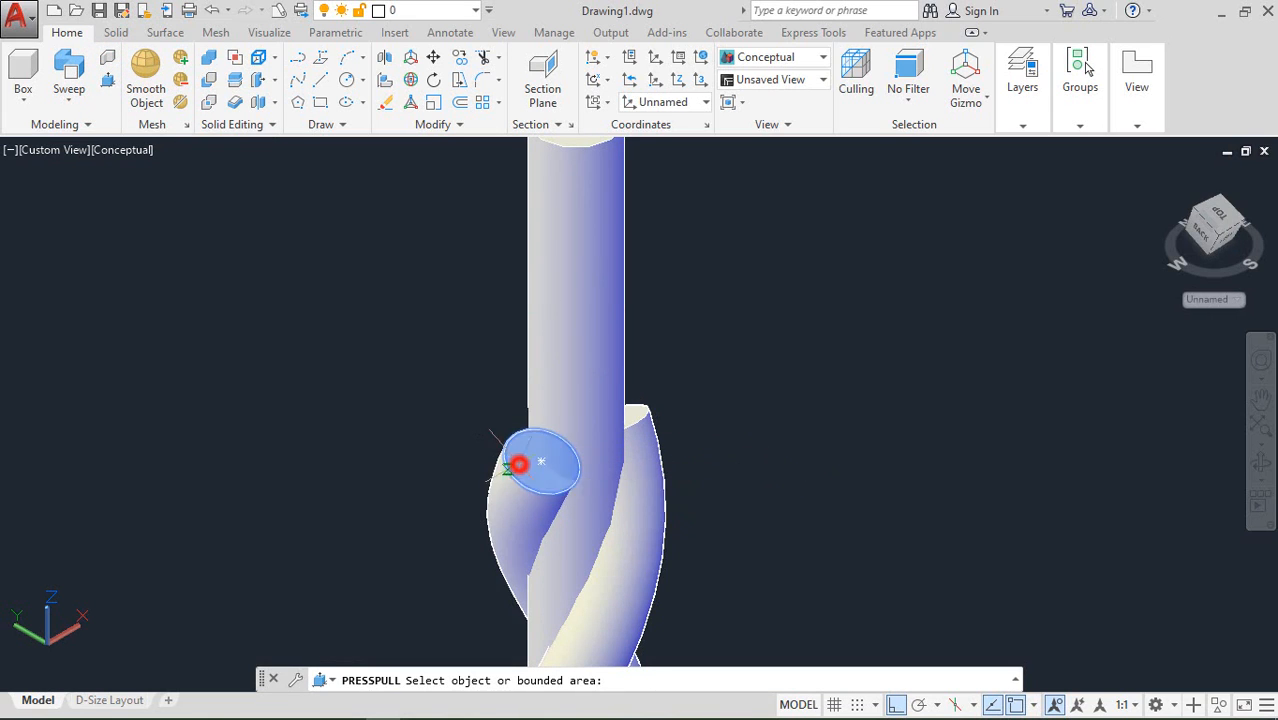
left_click(744, 257)
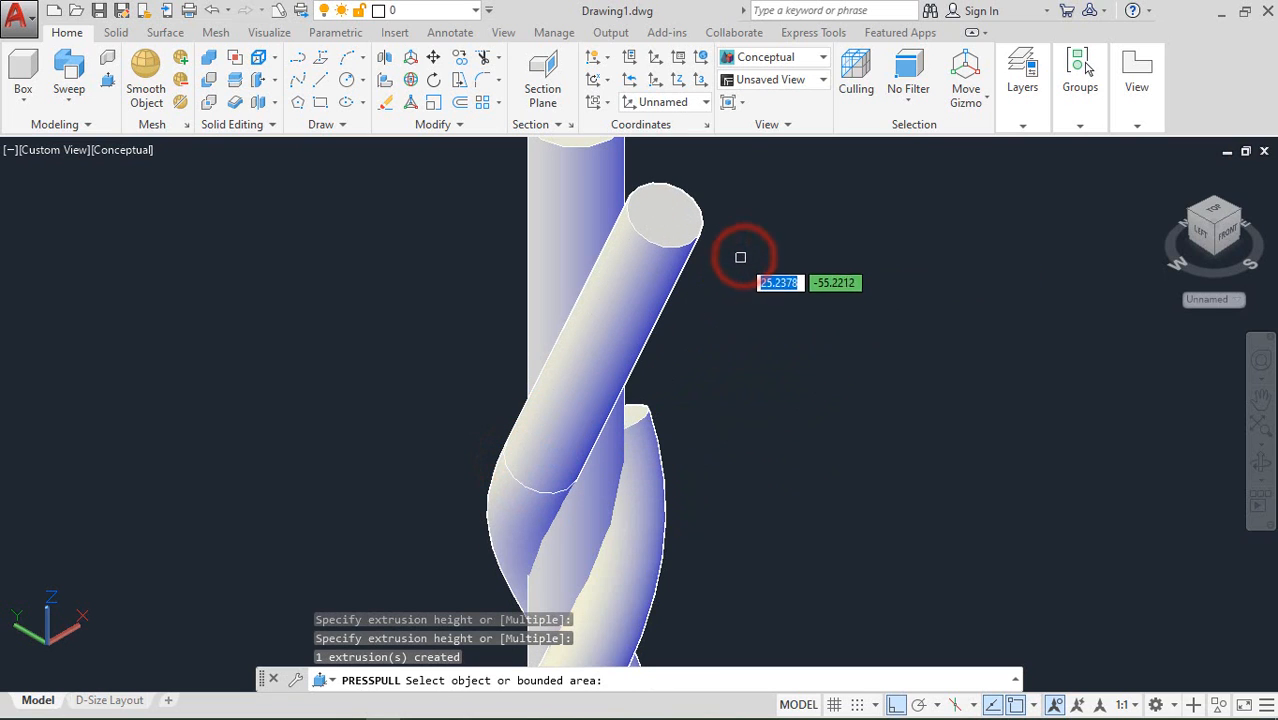
Step: Presspull the upper end face of the second swept coil outward past the opposite side of the cylinder
middle_click_drag(716, 391, 448, 423, "shift")
left_click(753, 472)
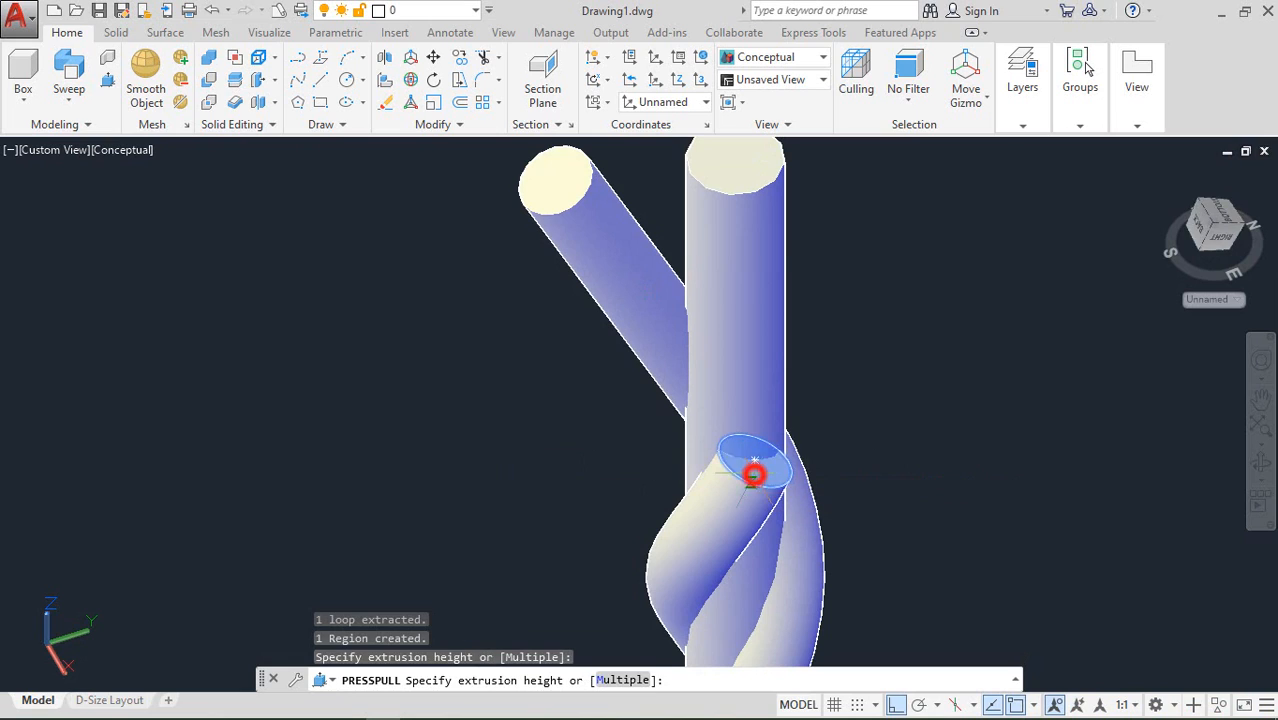
right_click(975, 218)
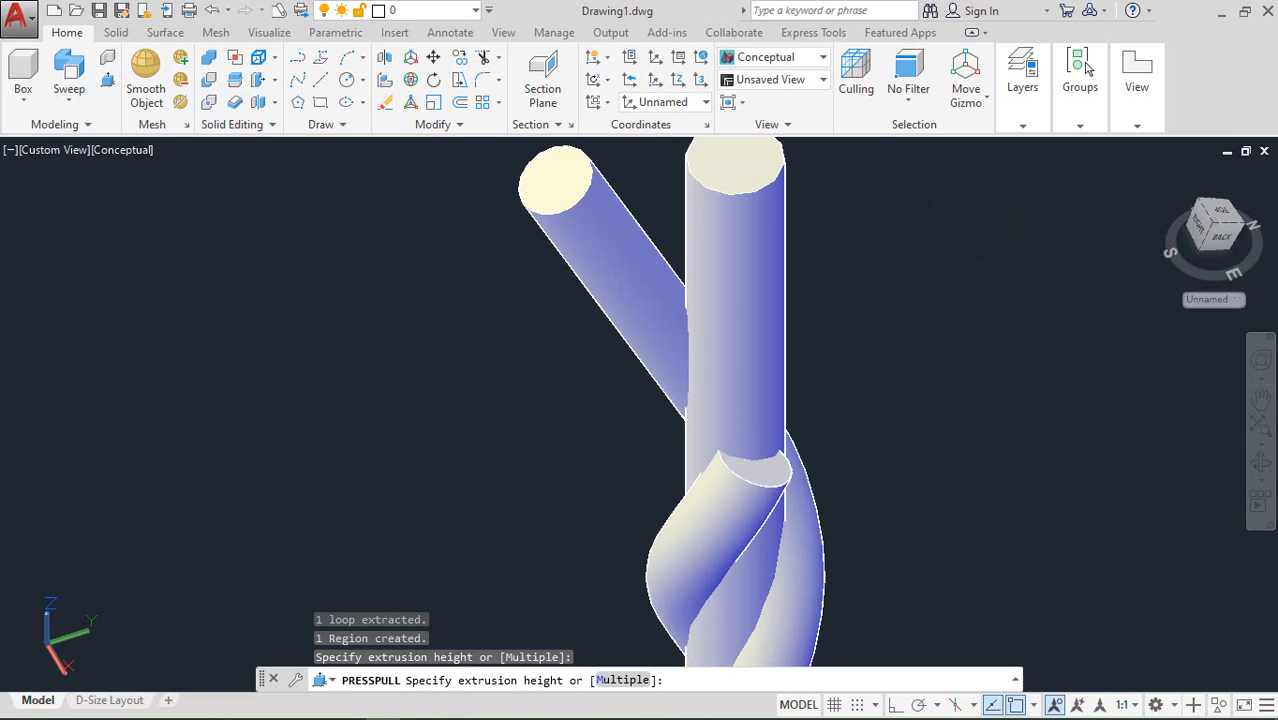
left_click(765, 474)
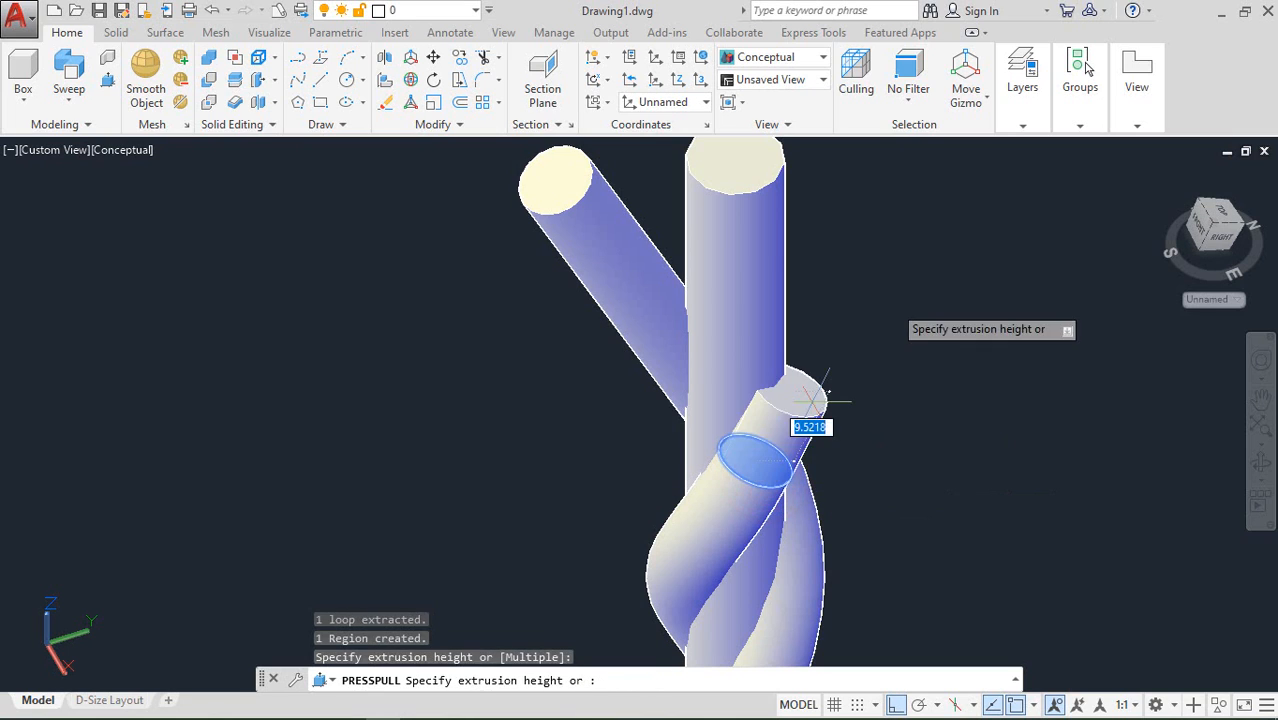
left_click(978, 232)
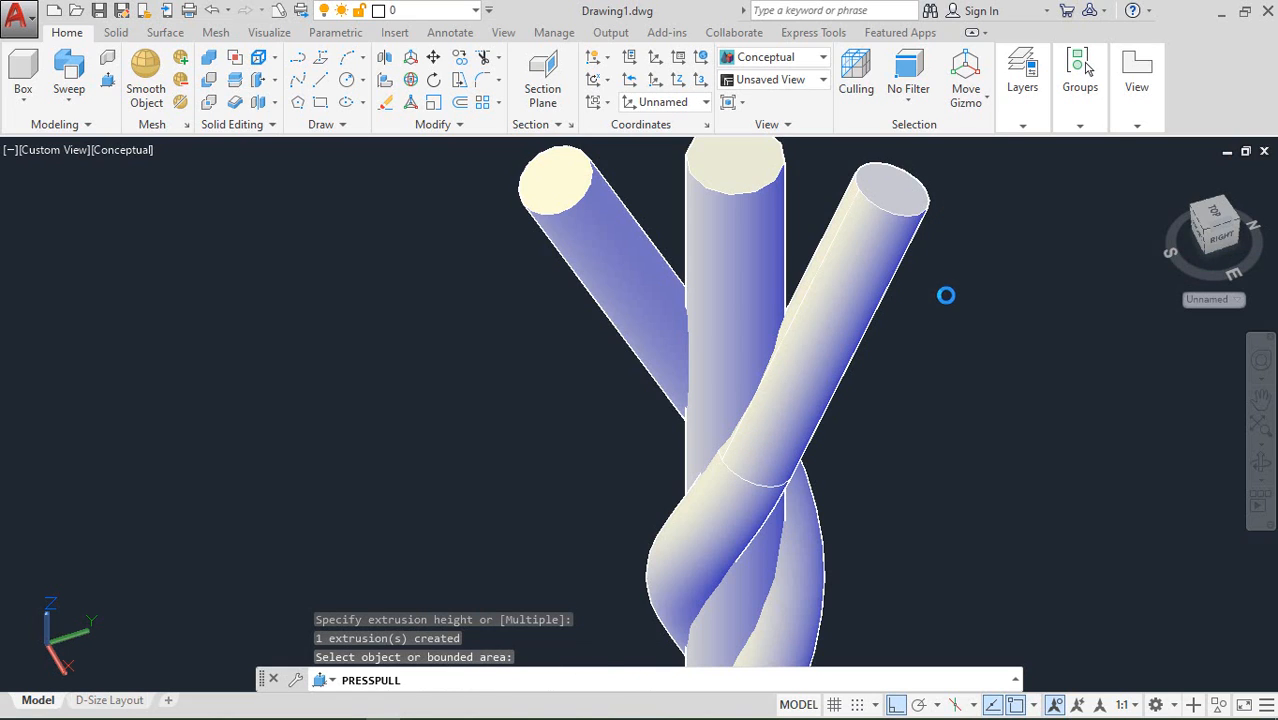
key("Return")
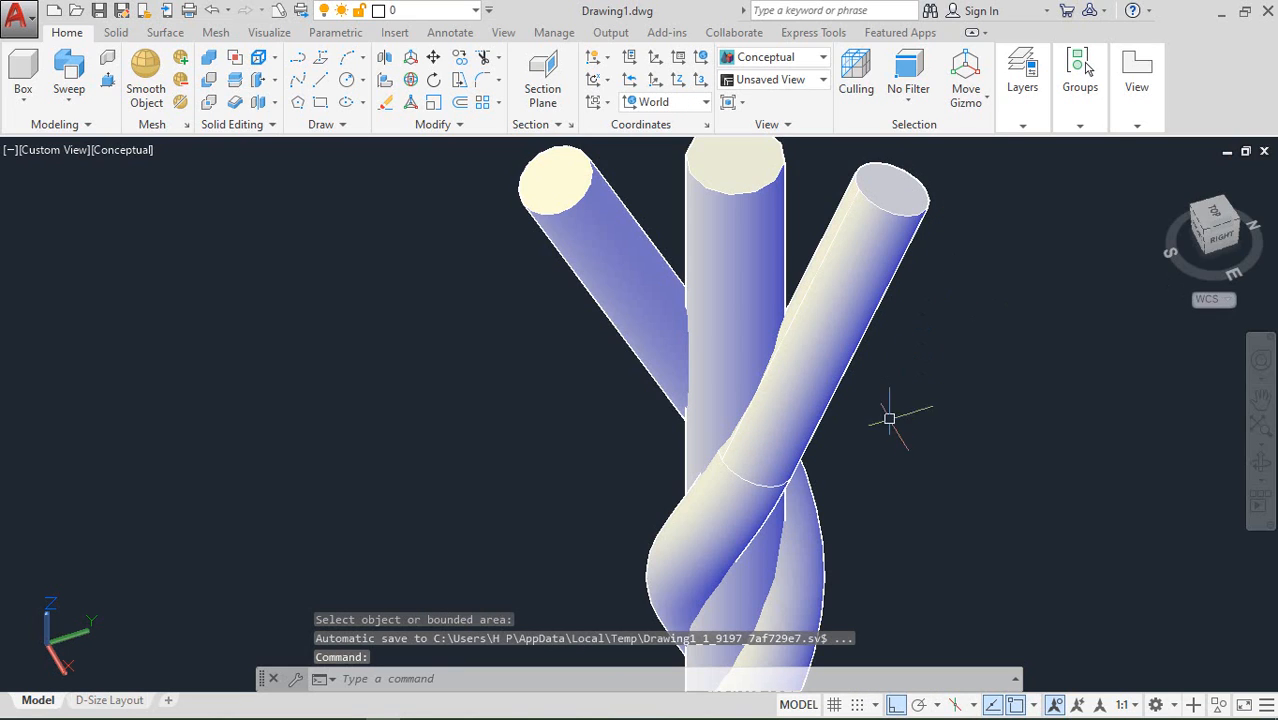
Step: Subtract both extended swept coils from the central cylinder to cut two spiral flutes into it
middle_click_drag(880, 452, 398, 416, "shift")
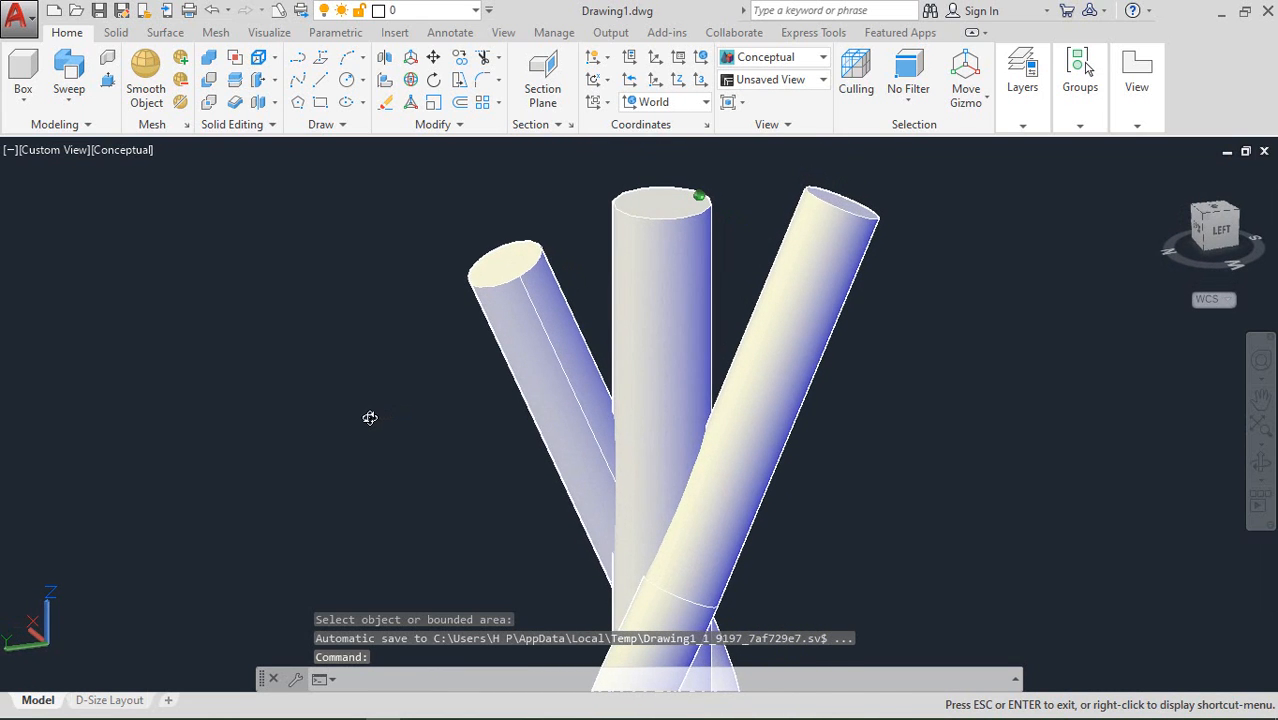
key("Escape")
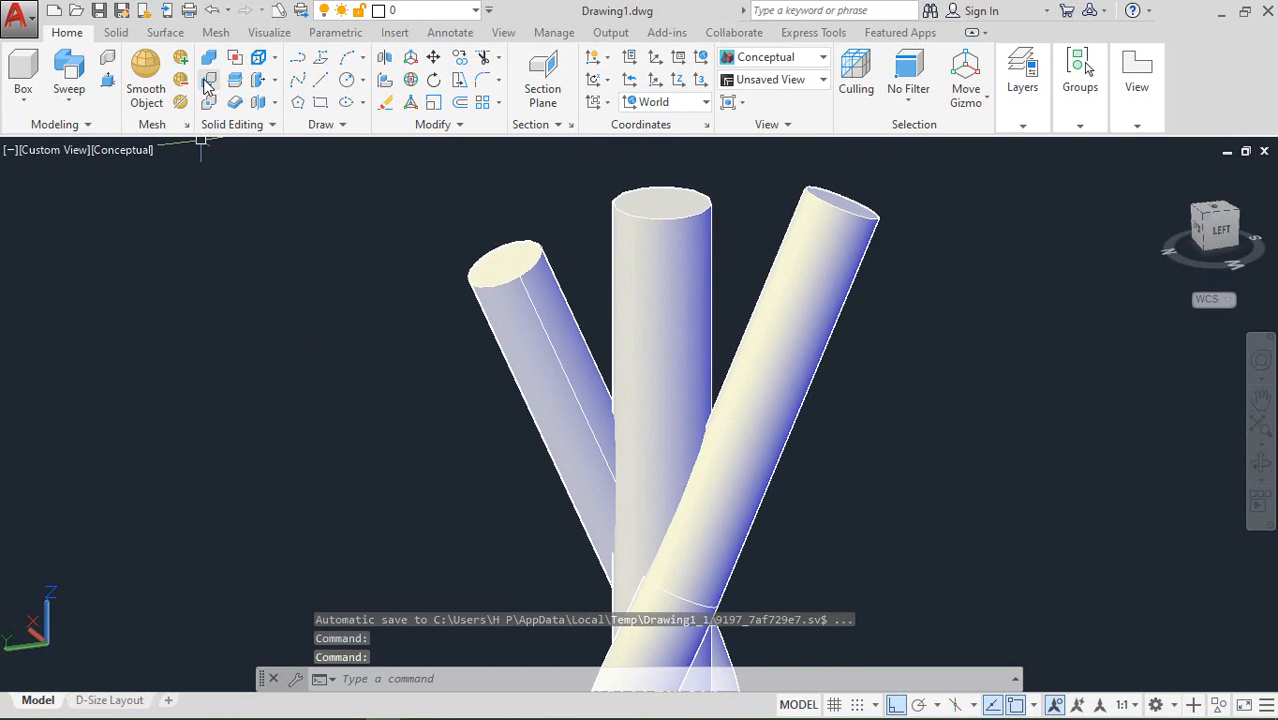
left_click(208, 80)
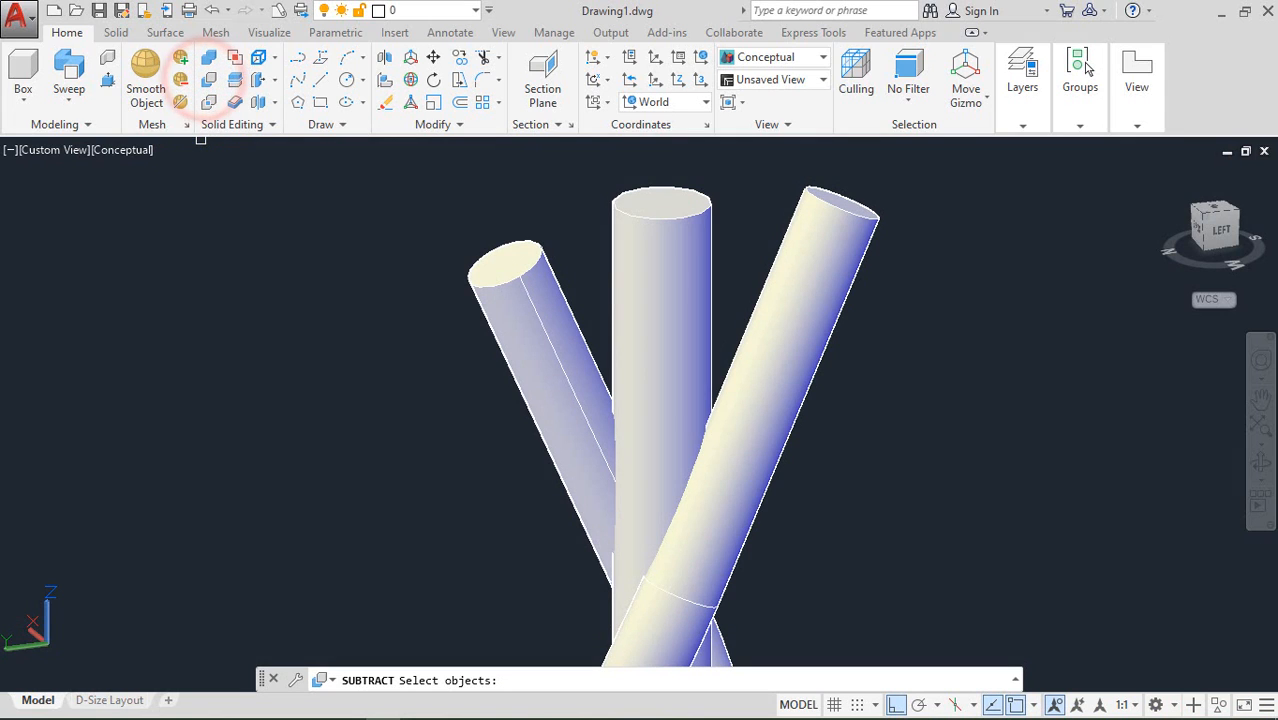
left_click(665, 258)
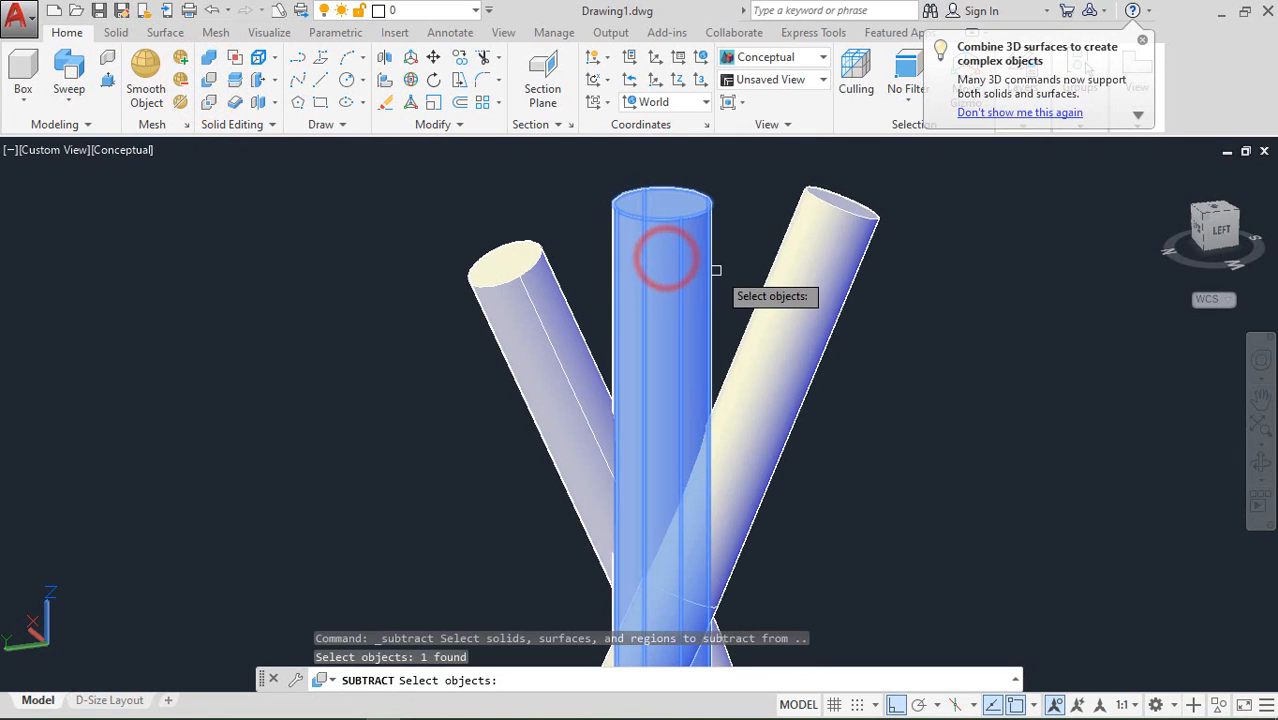
key("Return")
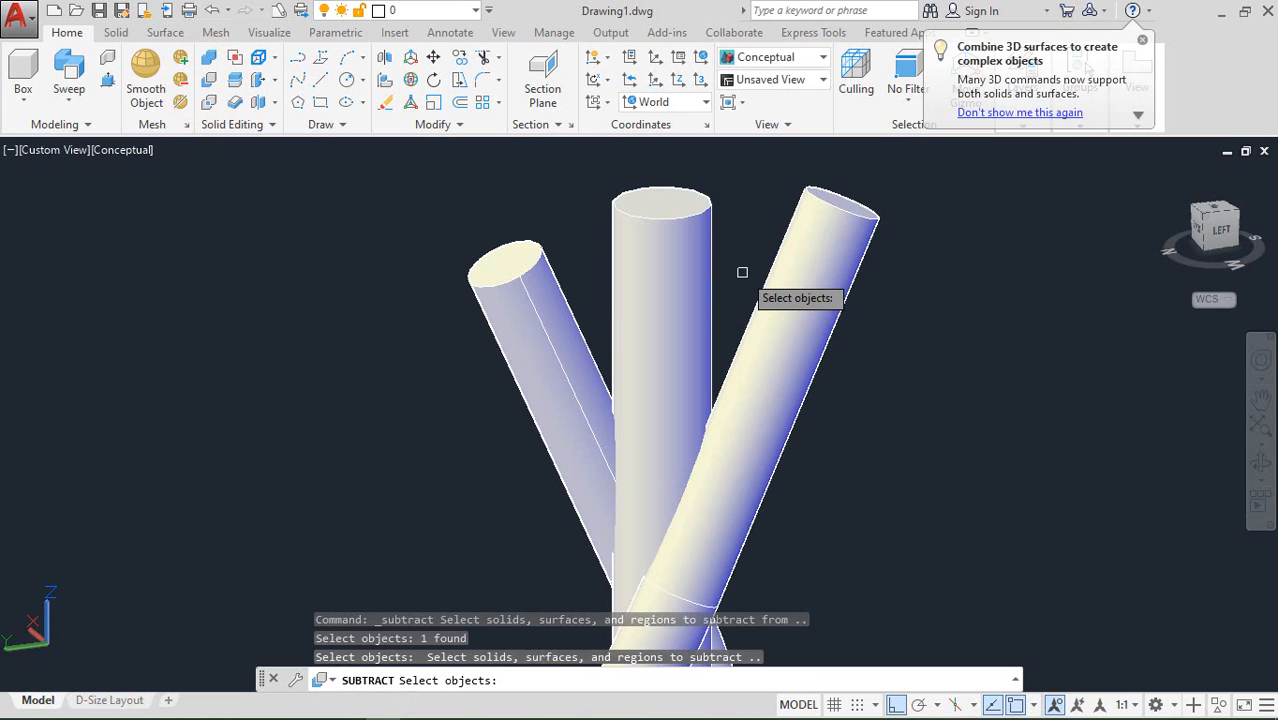
left_click(785, 306)
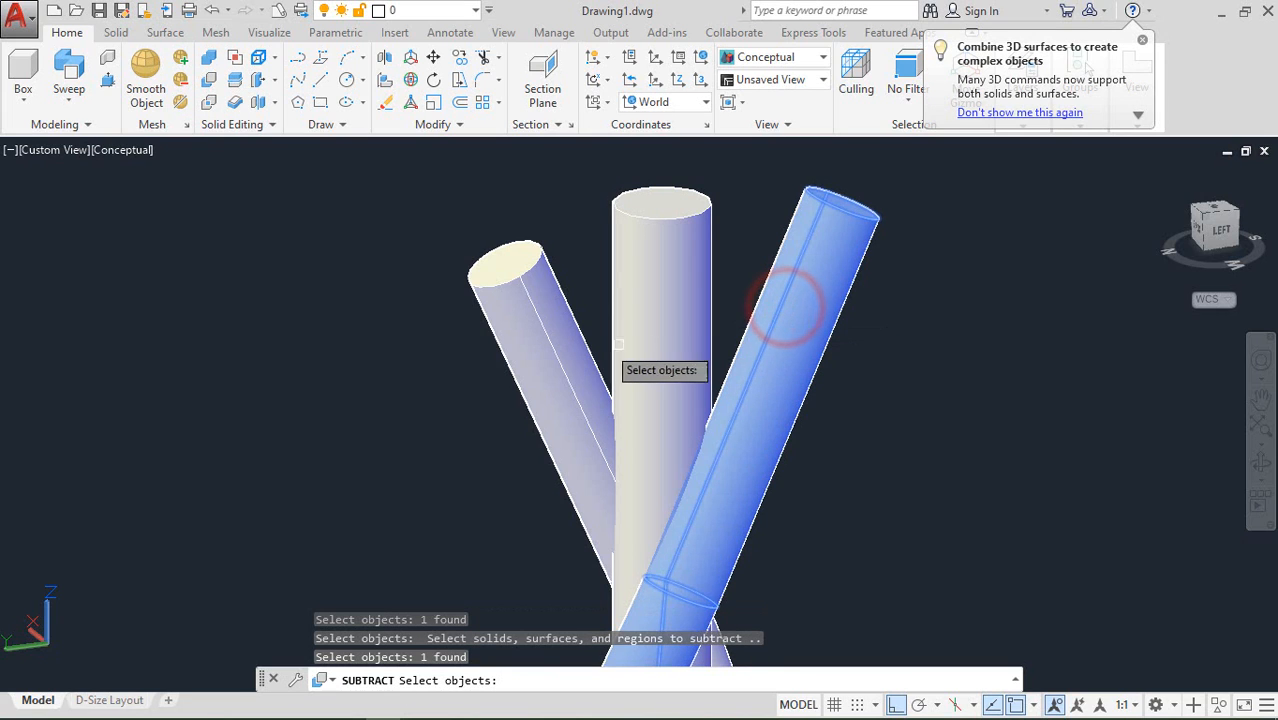
left_click(543, 337)
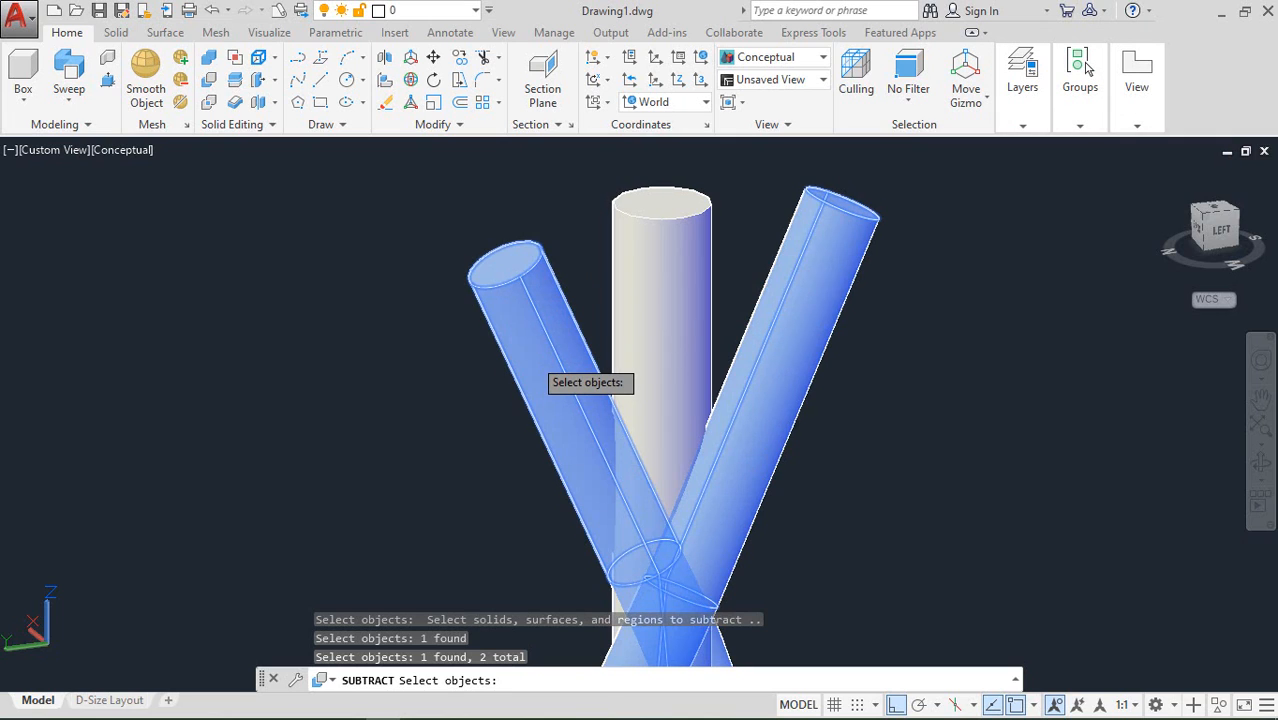
key("Return")
scroll(547, 359, "down", 3)
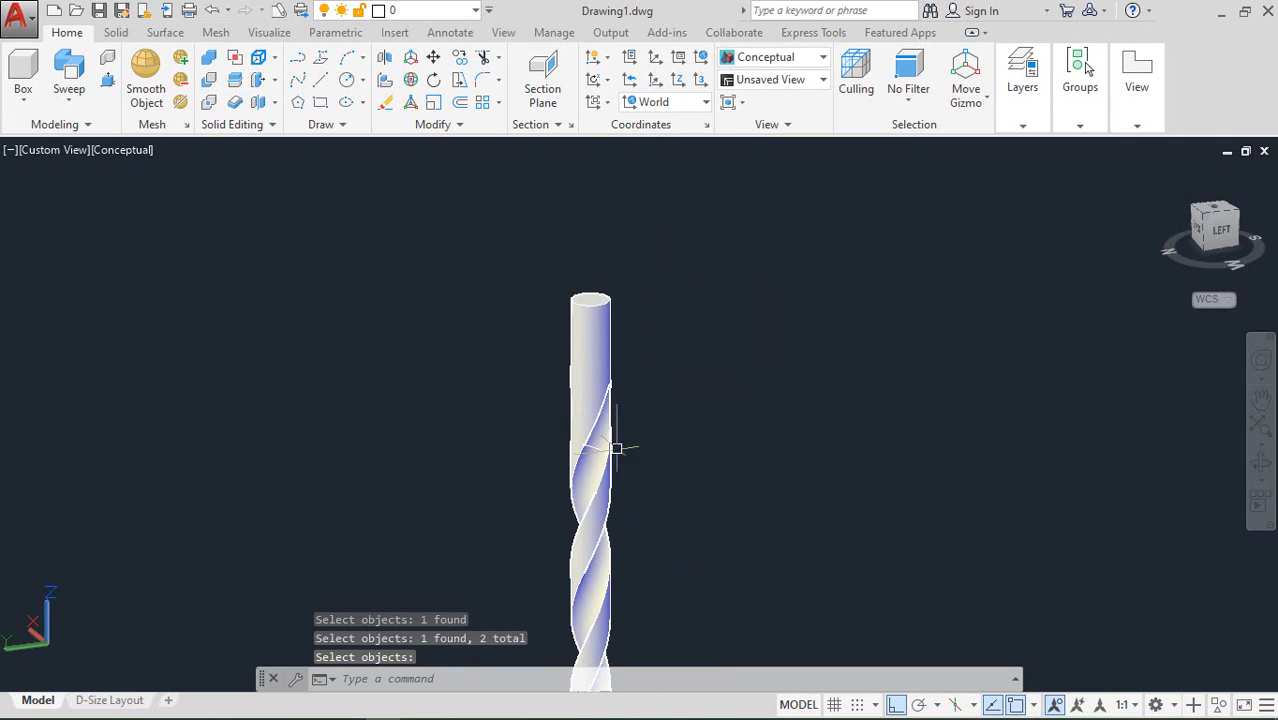
Step: Inspect the fluted cylinder along its full length and around its plain upper end
middle_click_drag(628, 459, 400, 442, "shift")
scroll(553, 348, "down", 3)
middle_click_drag(637, 509, 633, 374)
scroll(633, 374, "down", 2)
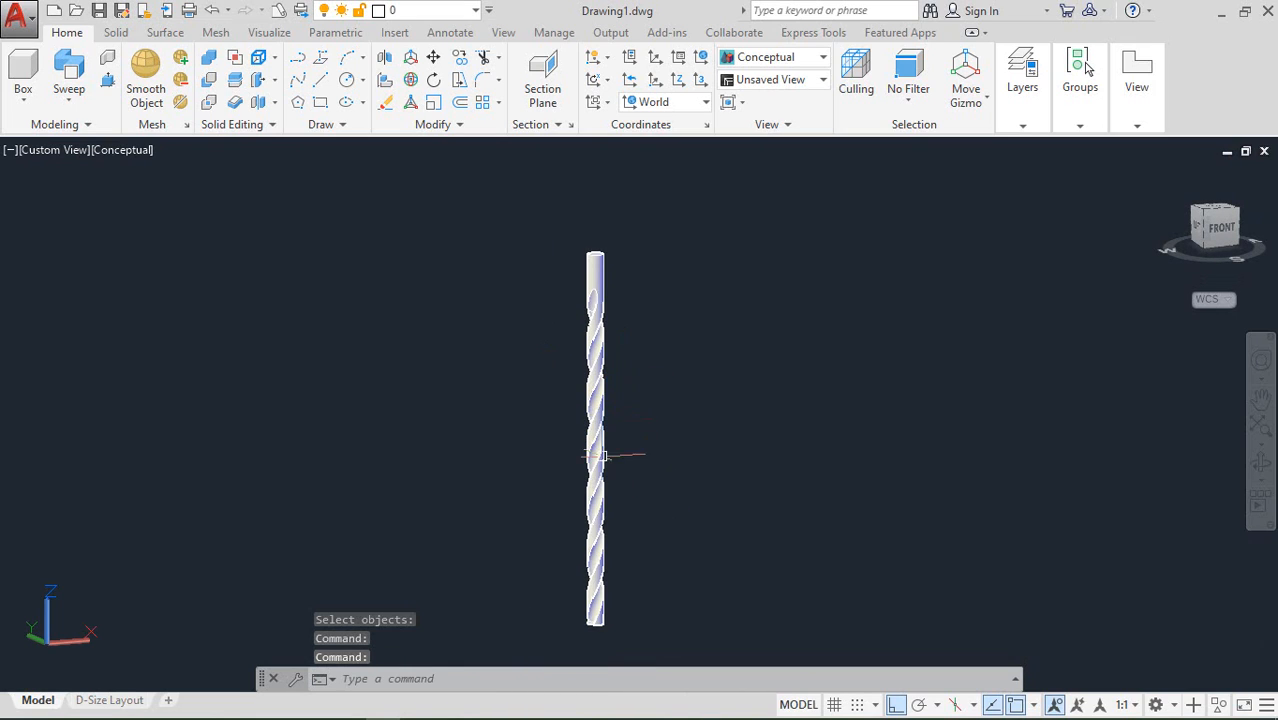
scroll(584, 263, "up", 3)
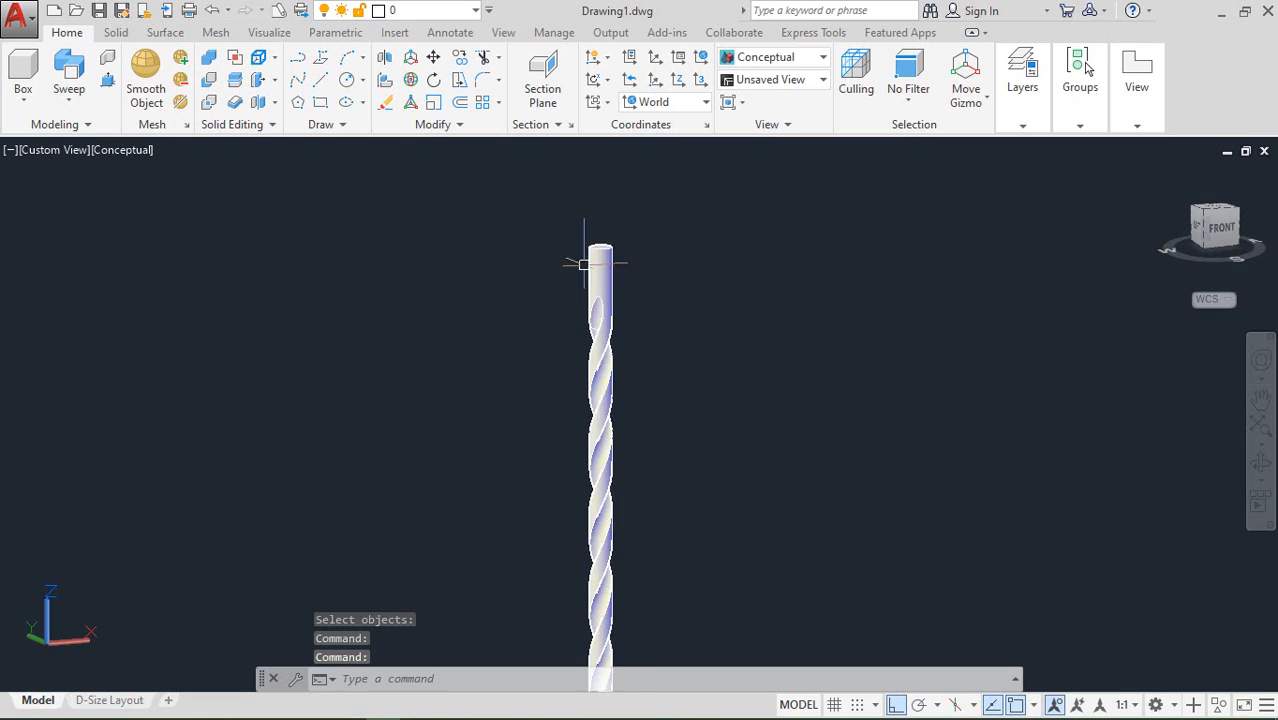
Step: Display the fluted cylinder in the 2D Wireframe visual style from the Left view, framed on its lower end
scroll(584, 263, "down", 3)
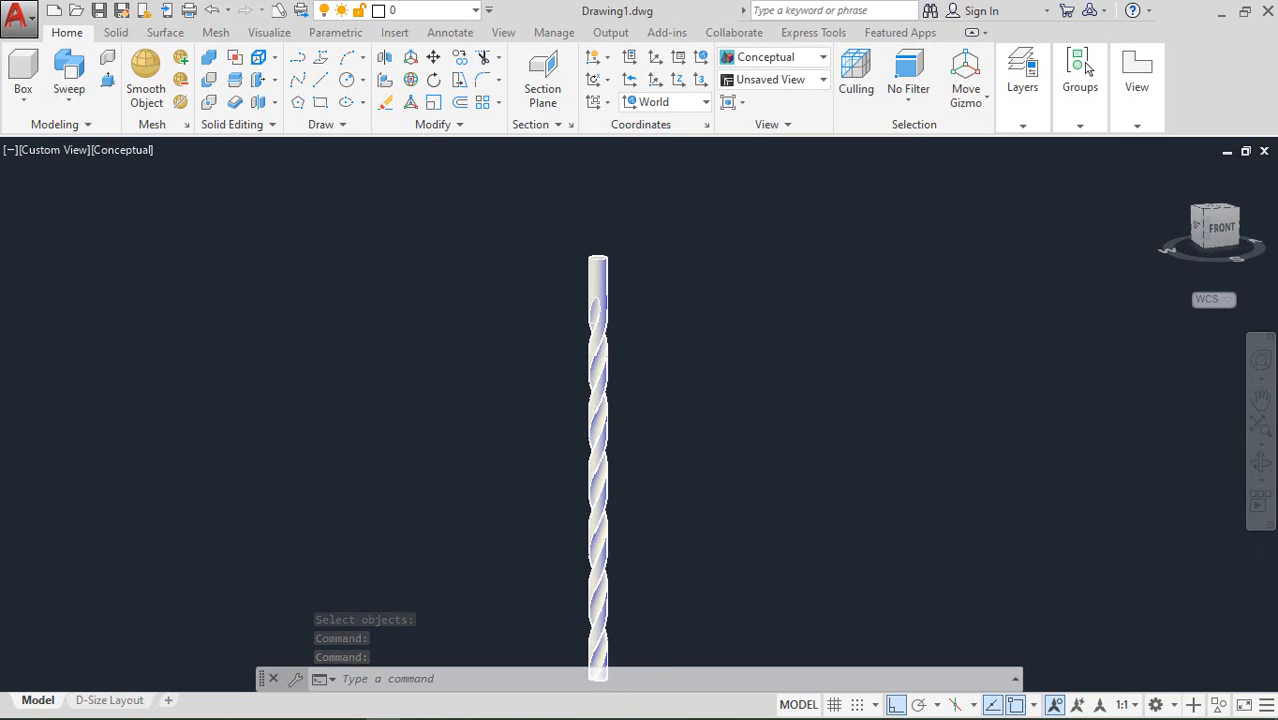
middle_click_drag(590, 470, 591, 310)
scroll(610, 505, "up", 5)
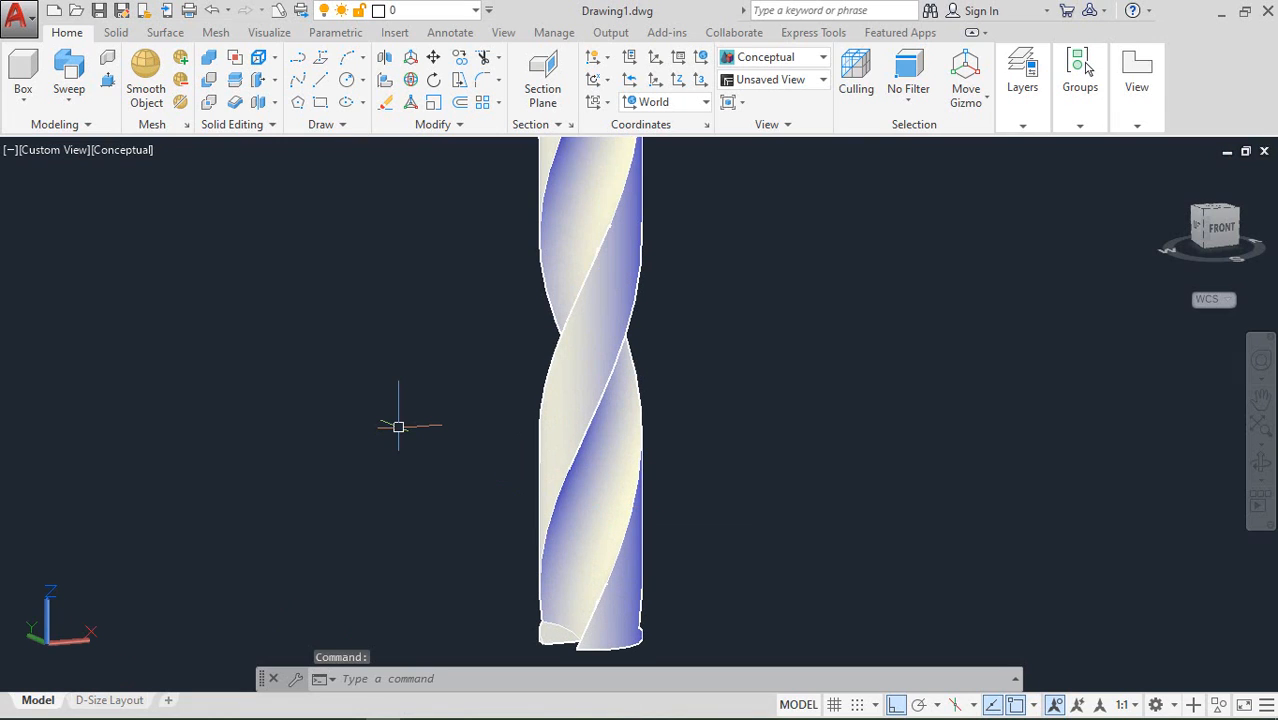
left_click(116, 150)
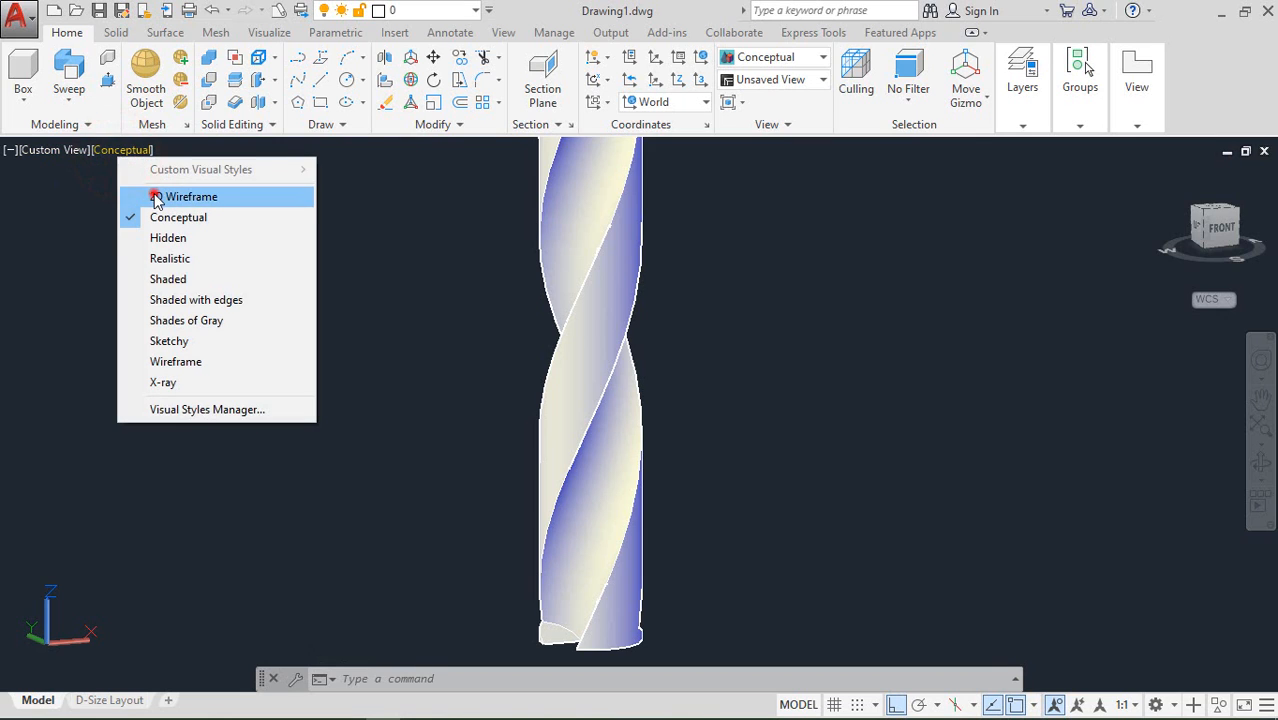
left_click(88, 194)
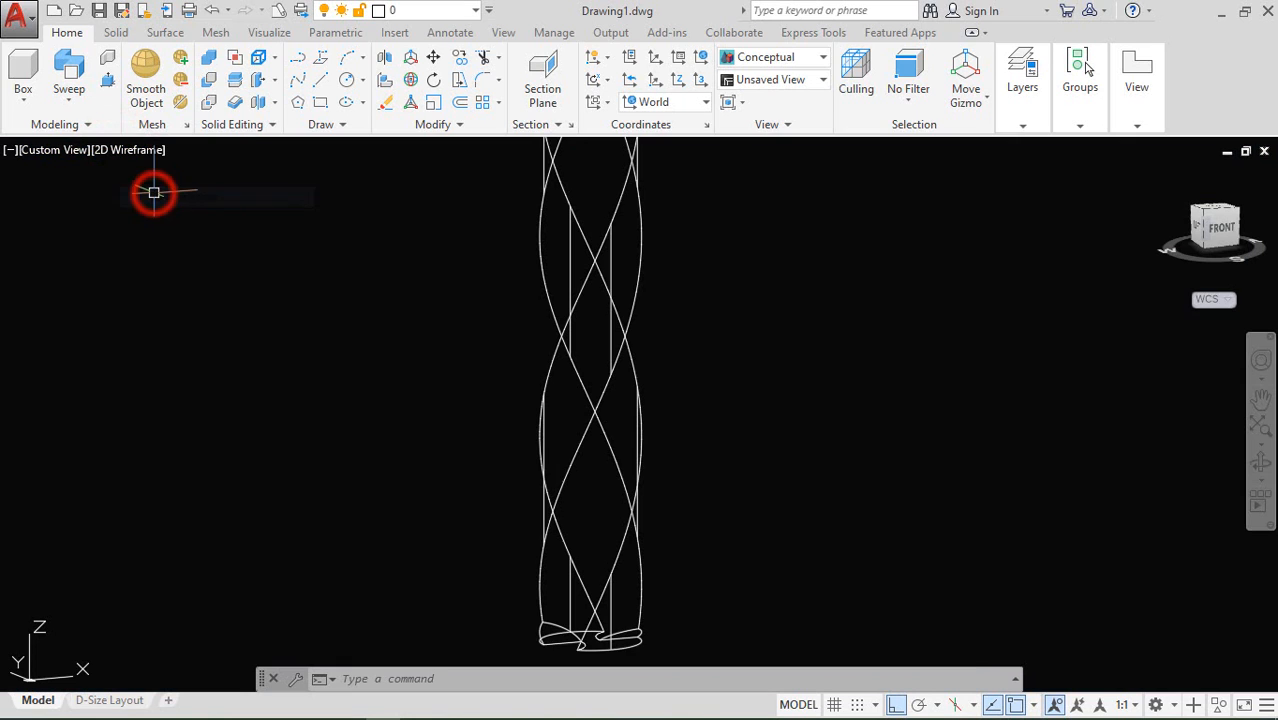
left_click(48, 155)
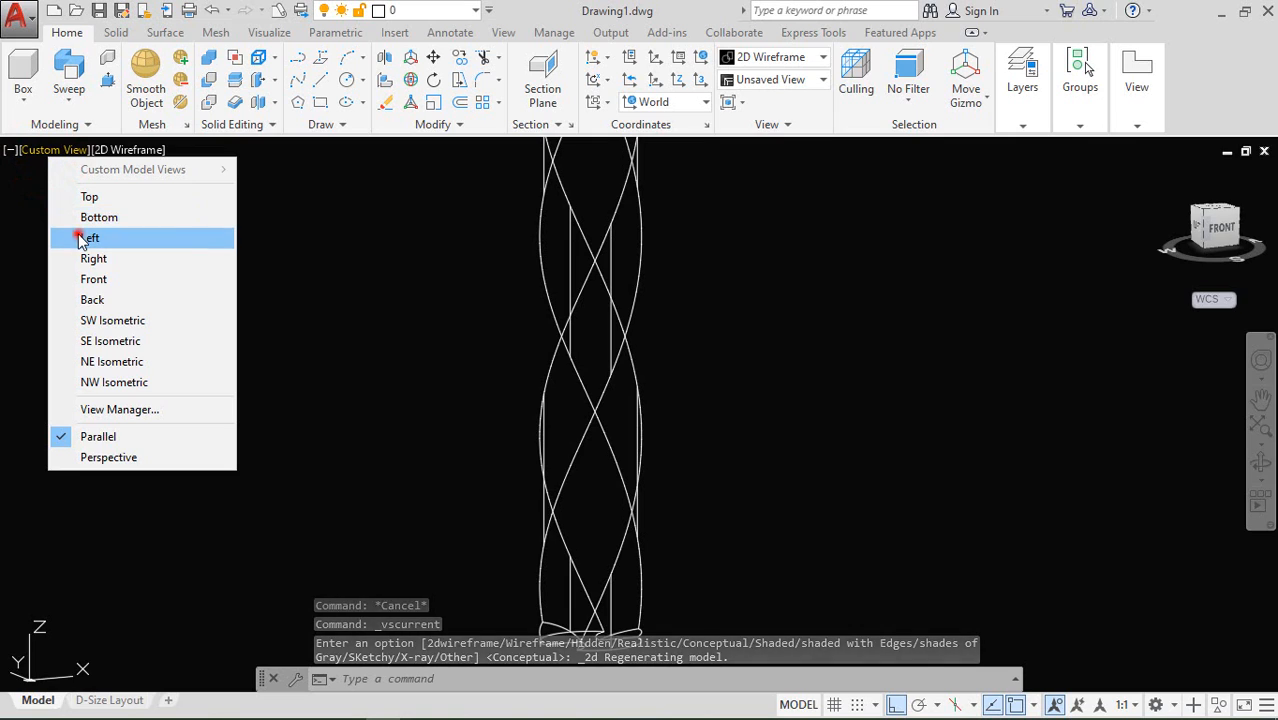
left_click(84, 240)
scroll(552, 525, "up", 10)
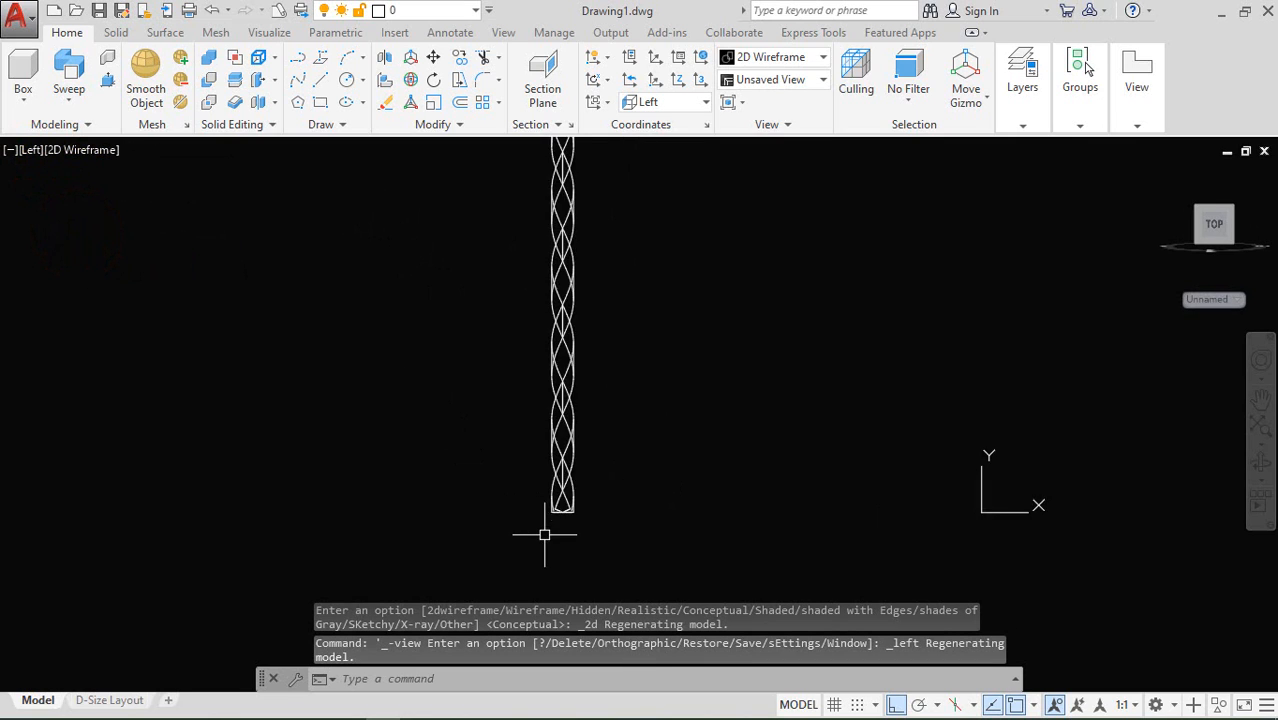
scroll(560, 513, "up", 2)
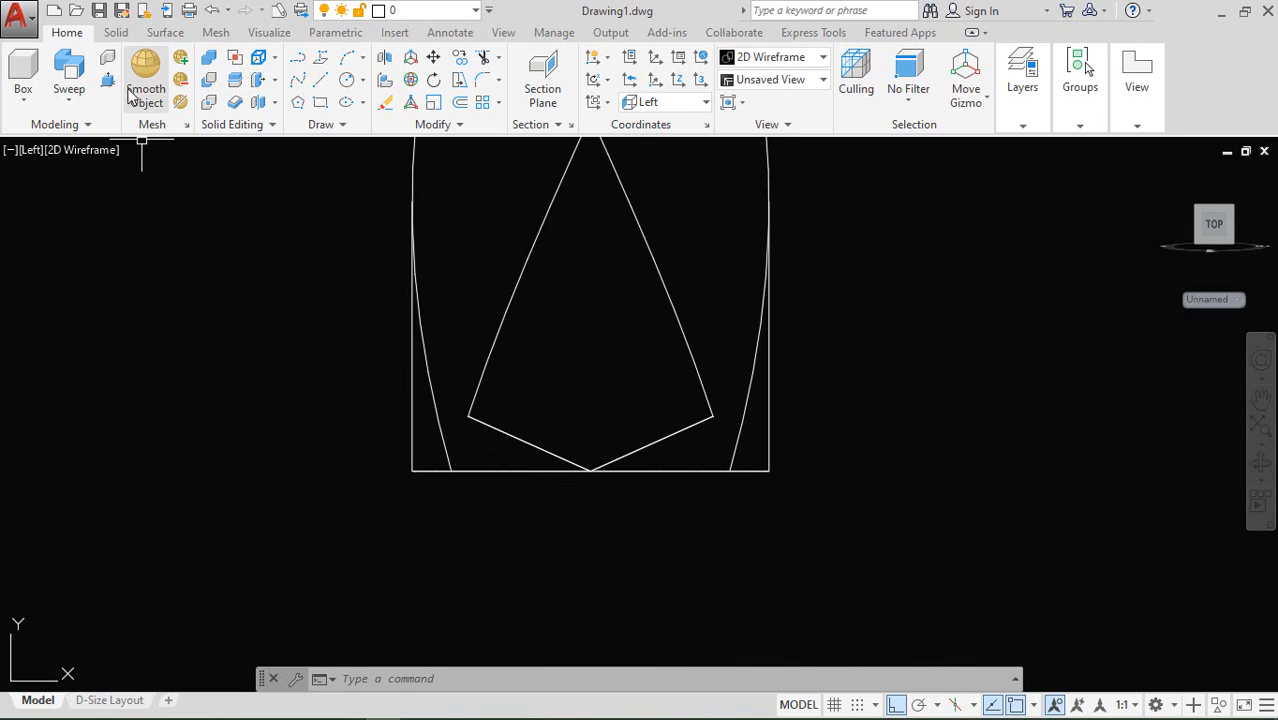
Step: Slice the fluted solid from its bottom centre point through the right-hand flute corner, keeping both sides
left_click(116, 33)
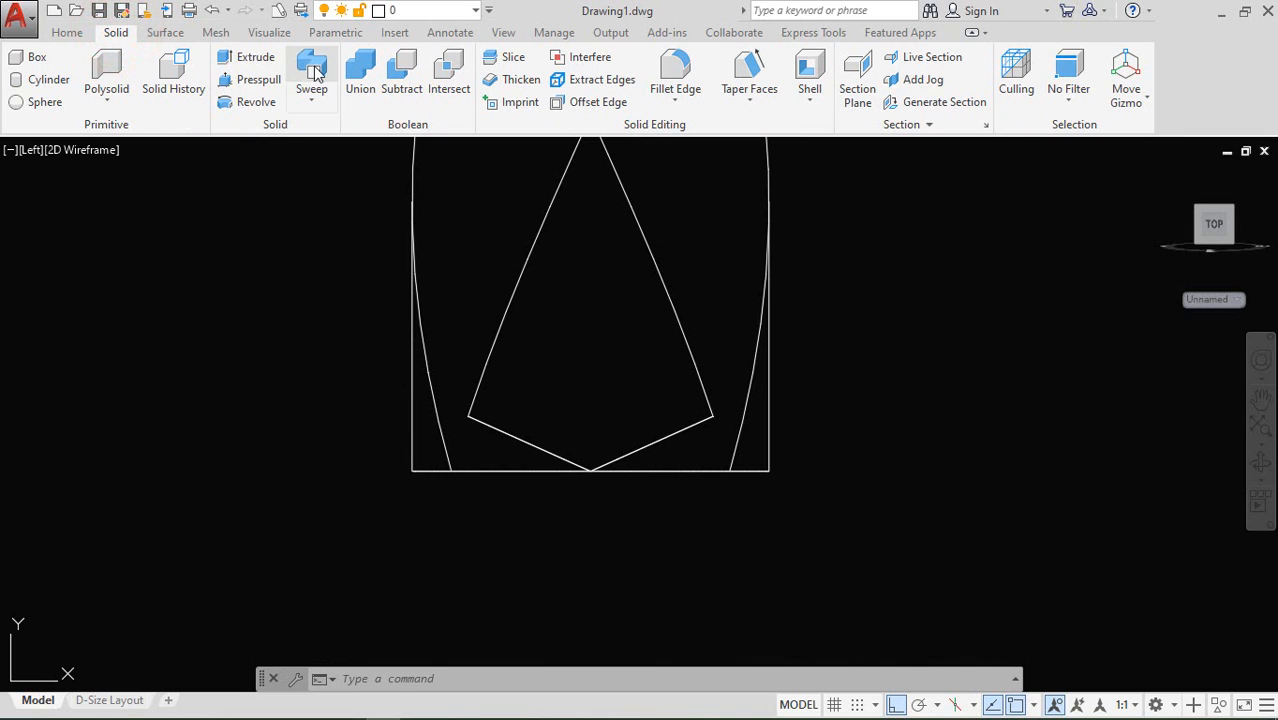
left_click(512, 55)
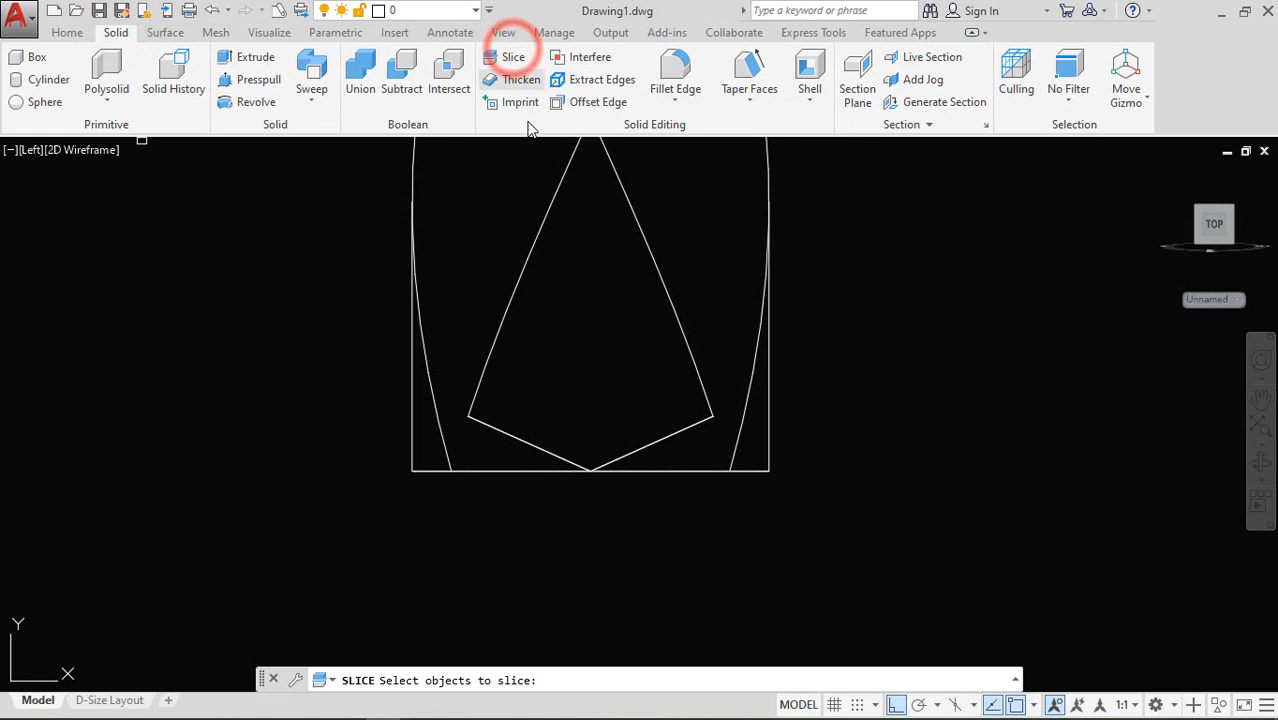
left_click(783, 499)
left_click(639, 391)
key("Return")
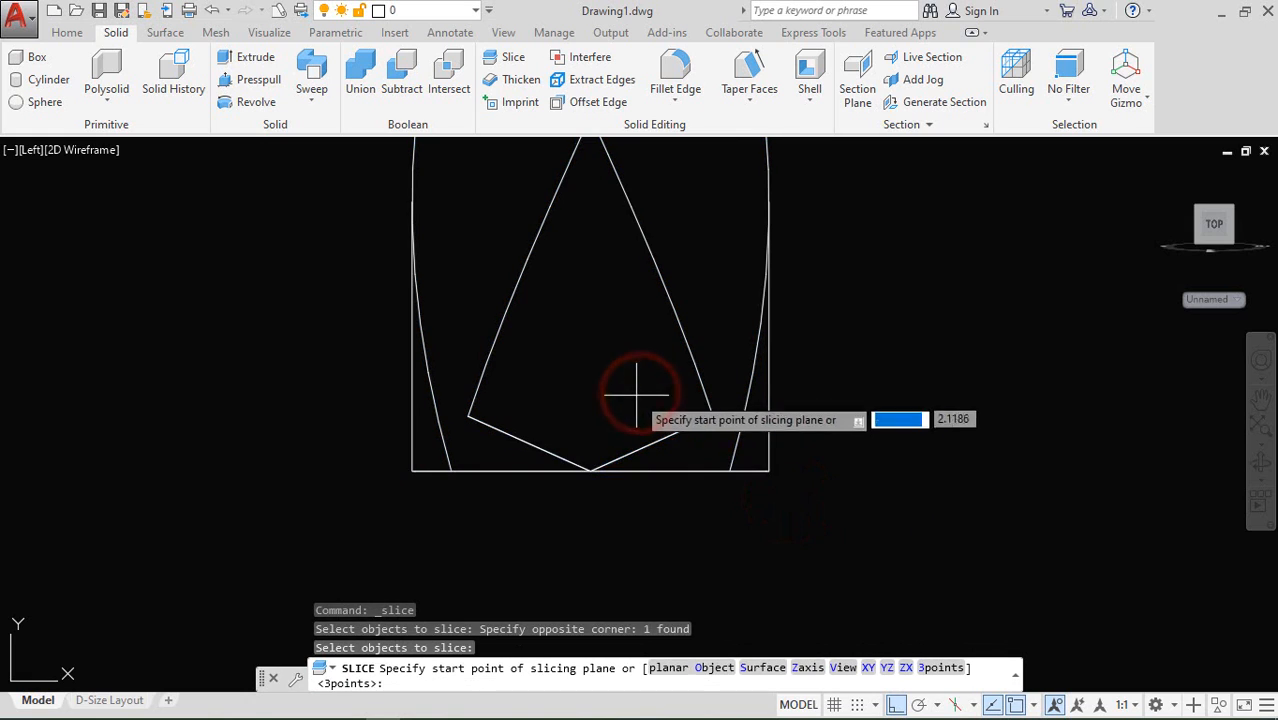
left_click(590, 469)
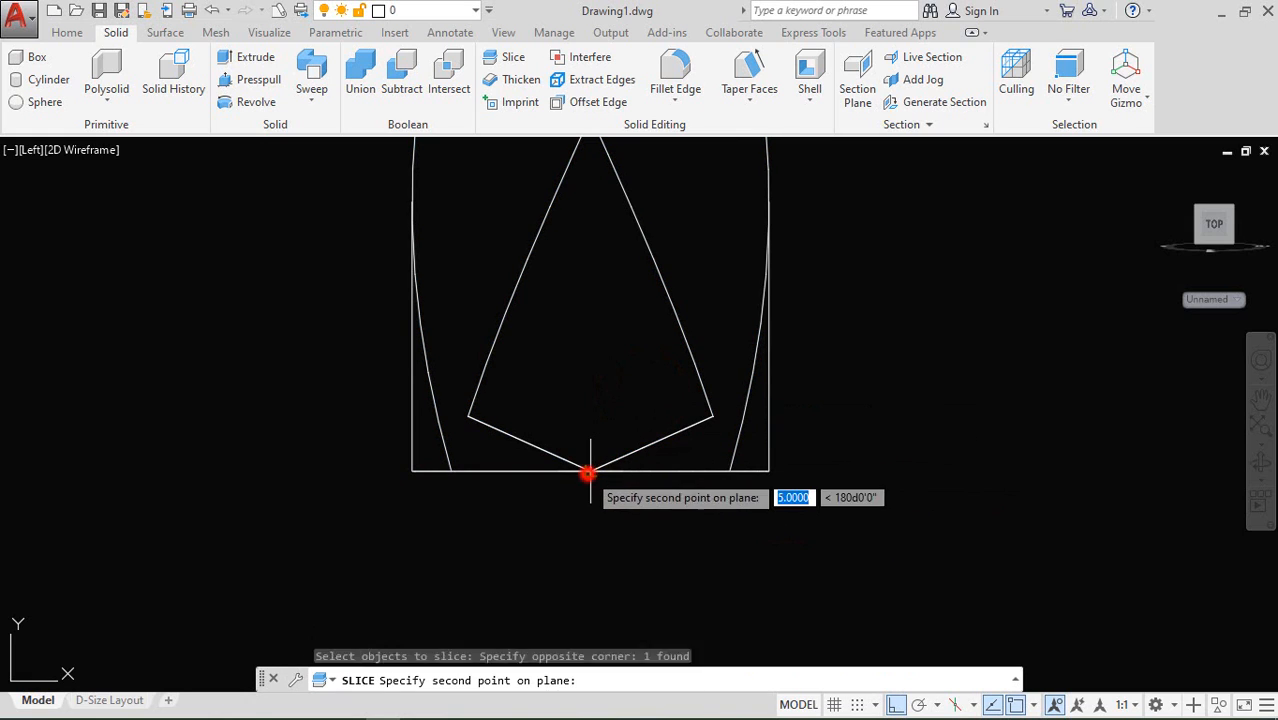
left_click(712, 415)
key("Return")
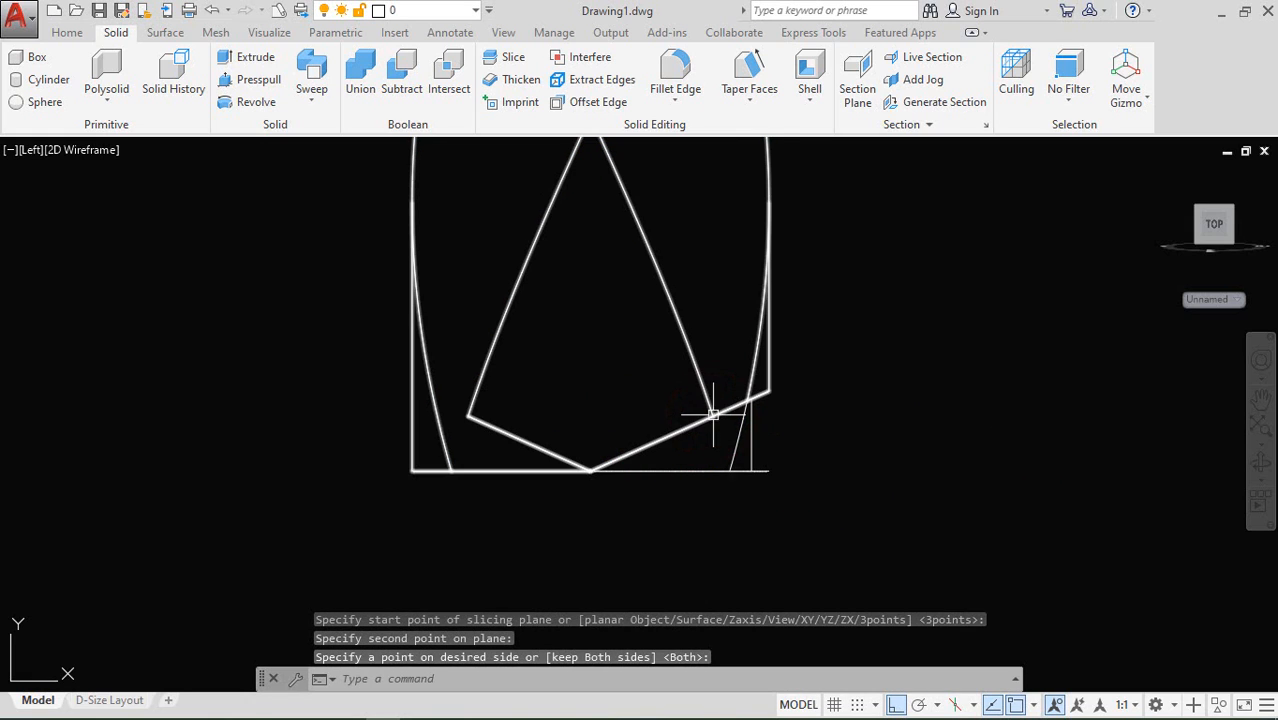
Step: Slice the main fluted body from the bottom centre point through the left-hand flute corner, keeping both sides
left_click(510, 62)
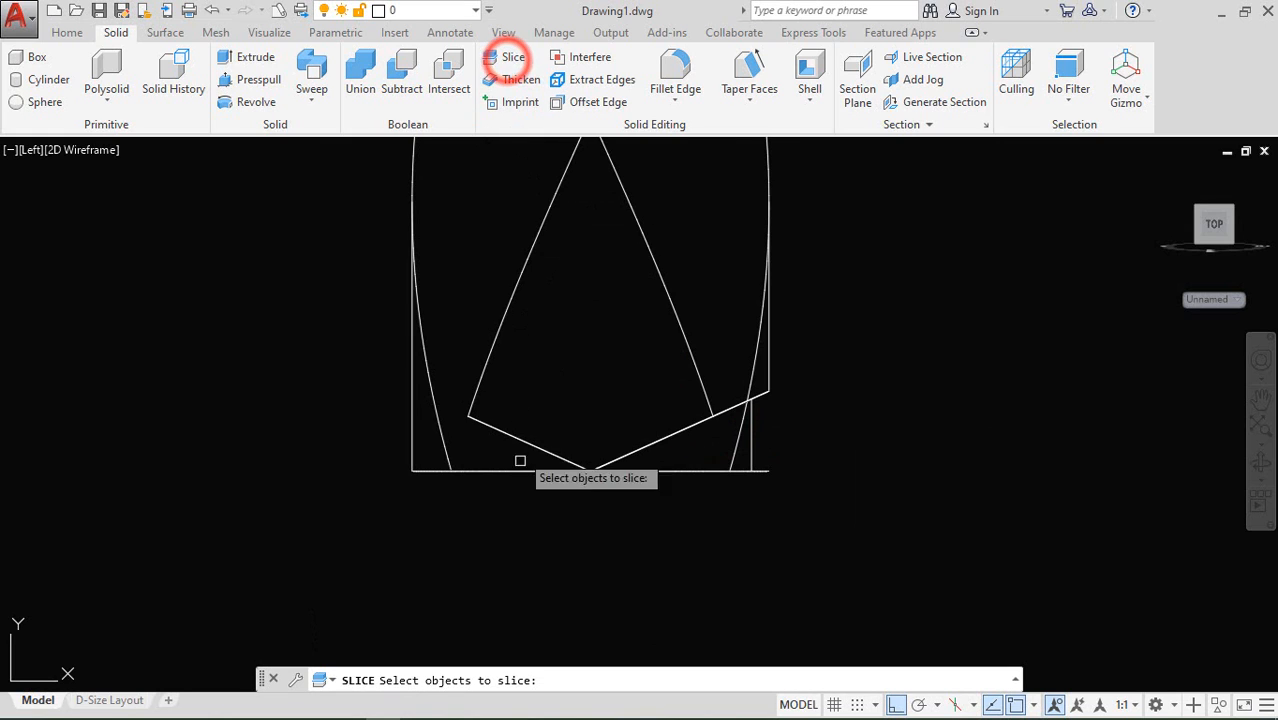
left_click(498, 471)
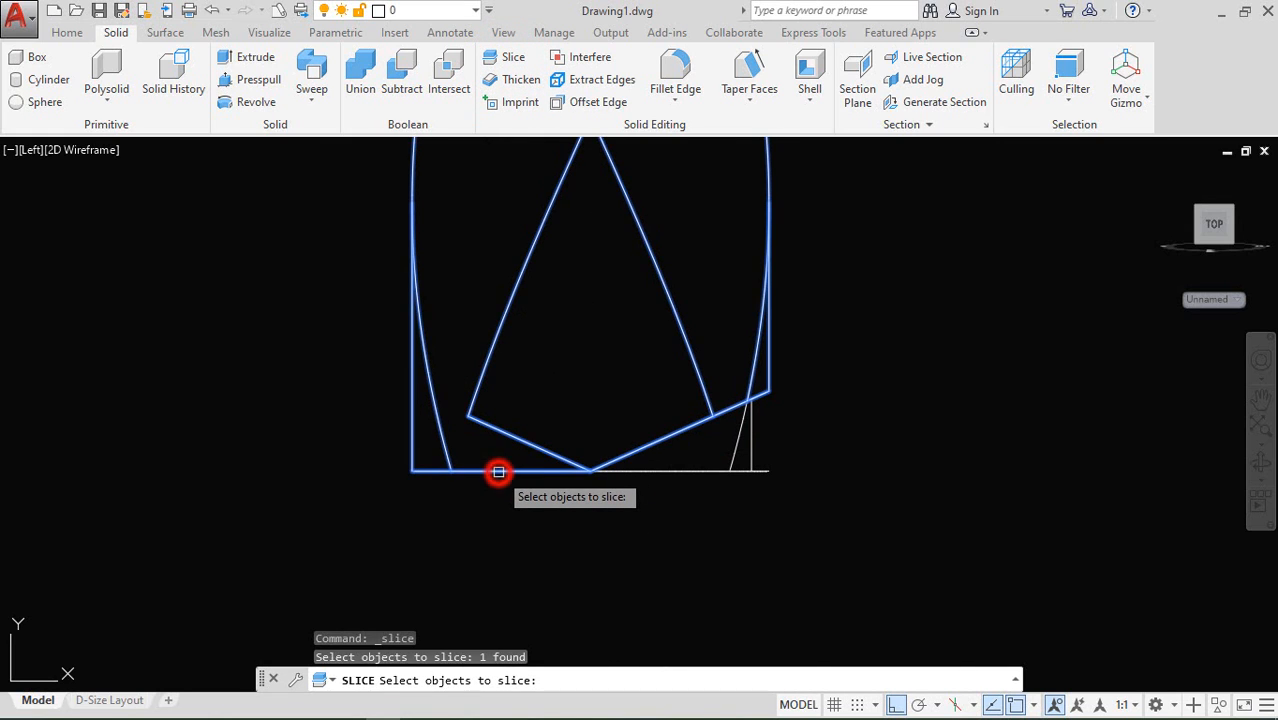
key("Return")
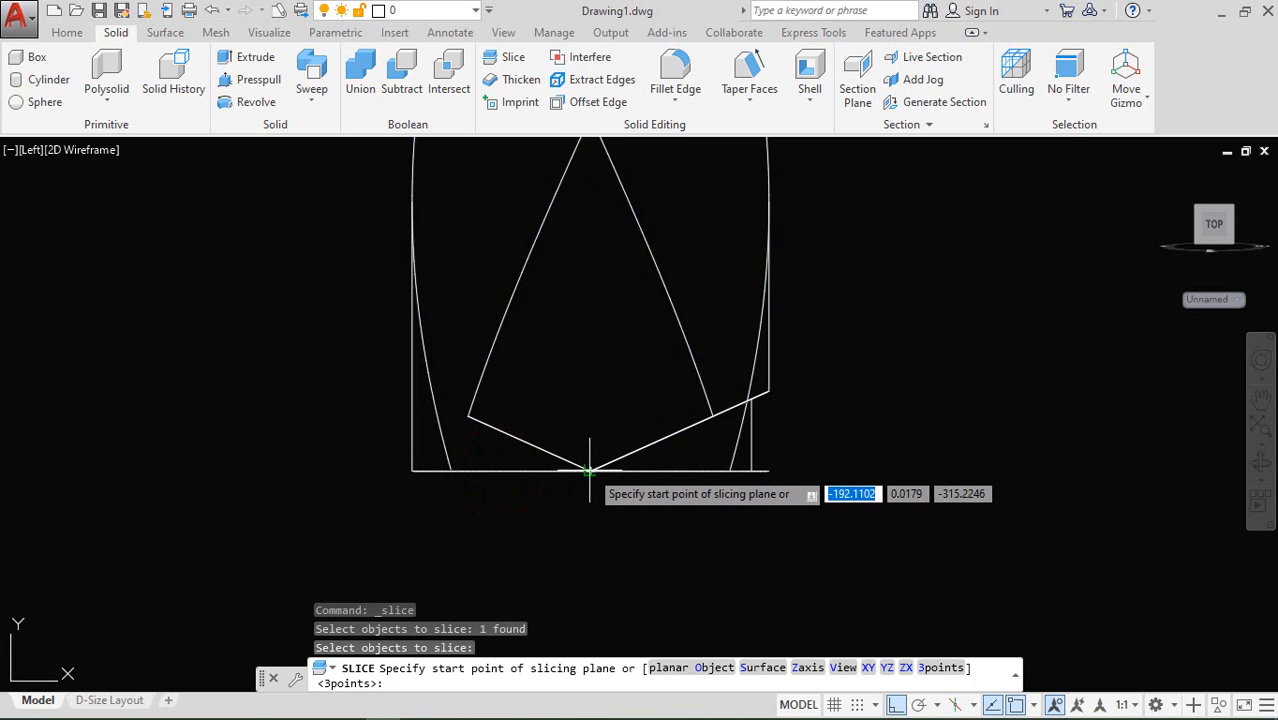
left_click(591, 471)
left_click(466, 417)
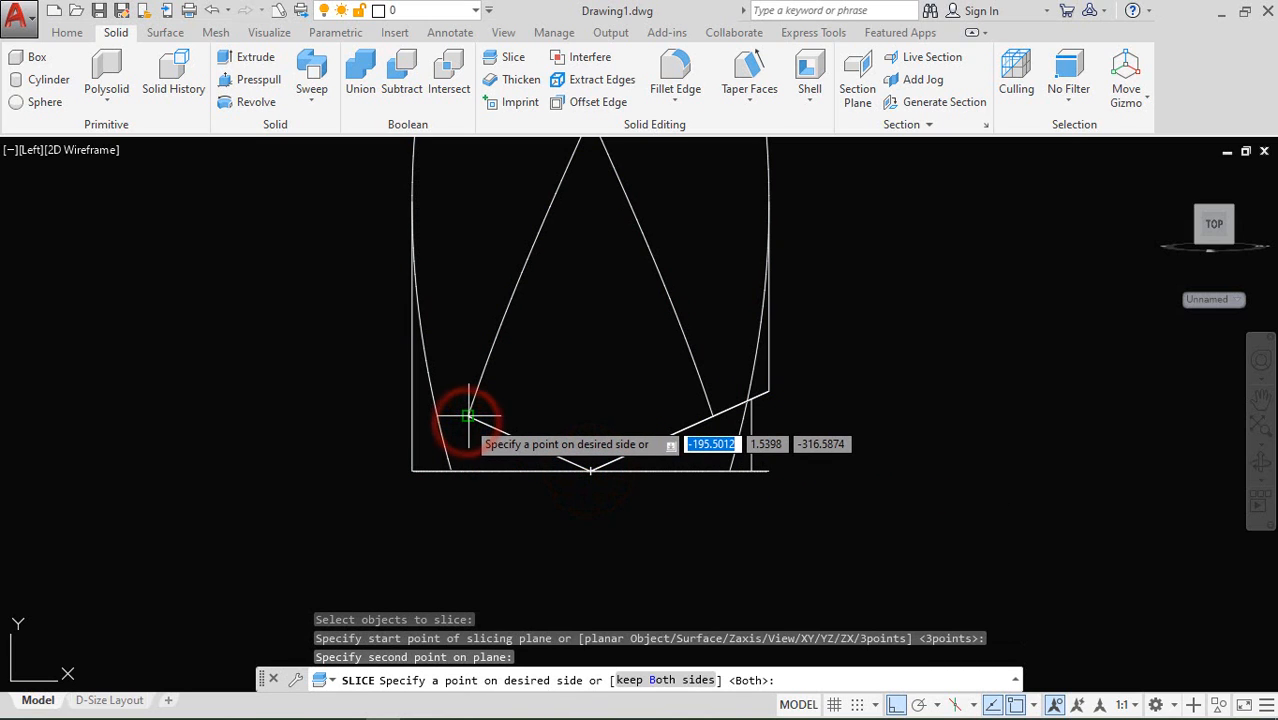
key("Return")
Step: Erase the two sliced-off corner pieces below the slanted cuts, leaving a pointed drill tip
left_click(489, 473)
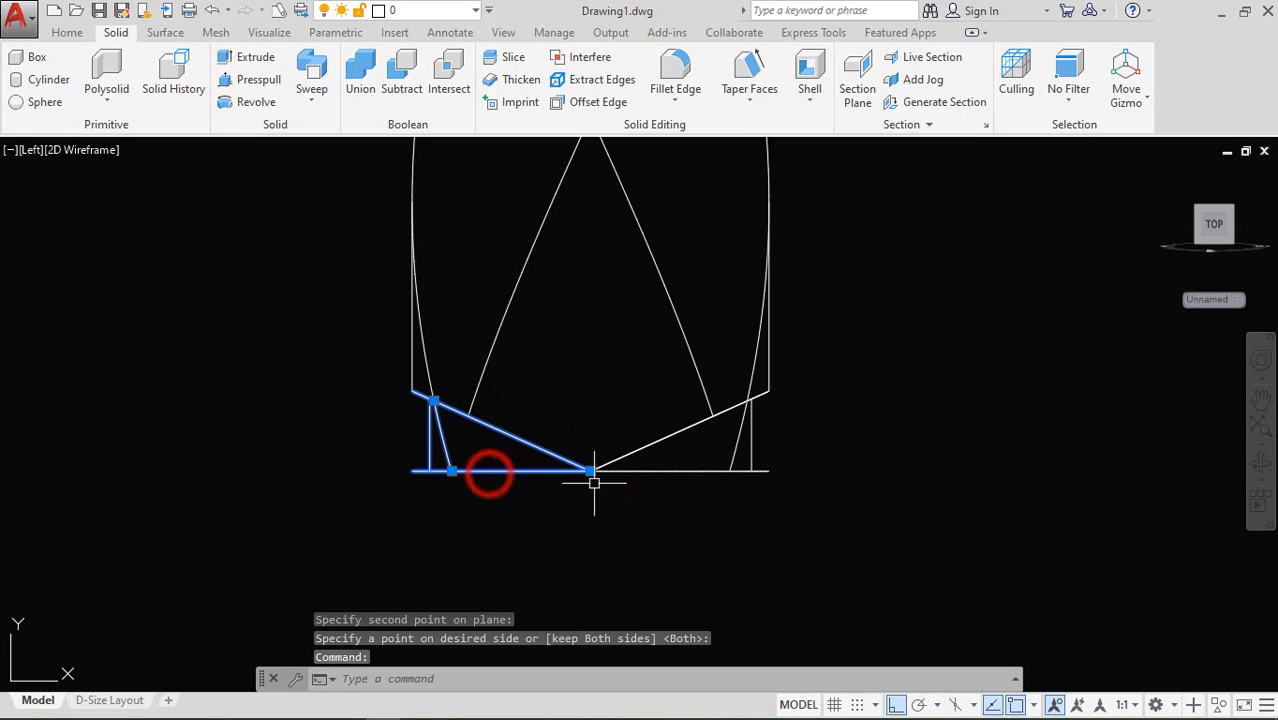
left_click(693, 473)
type("E")
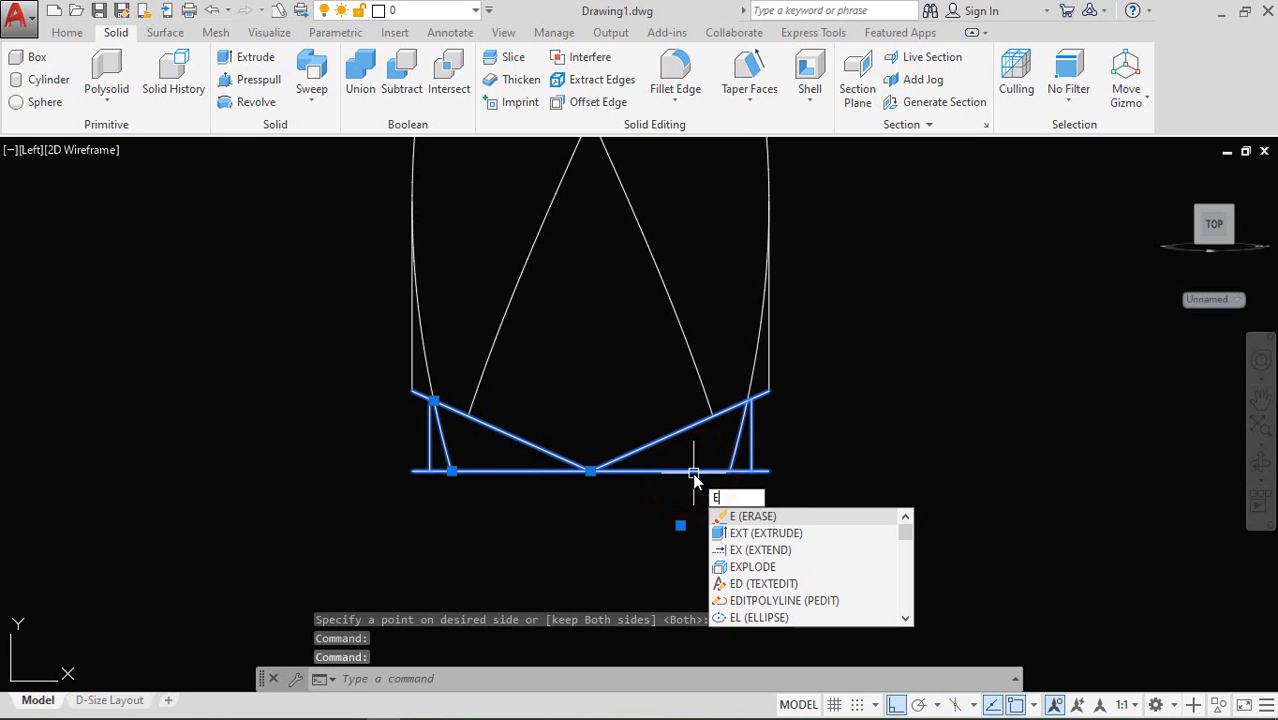
left_click(744, 517)
scroll(670, 556, "down", 5)
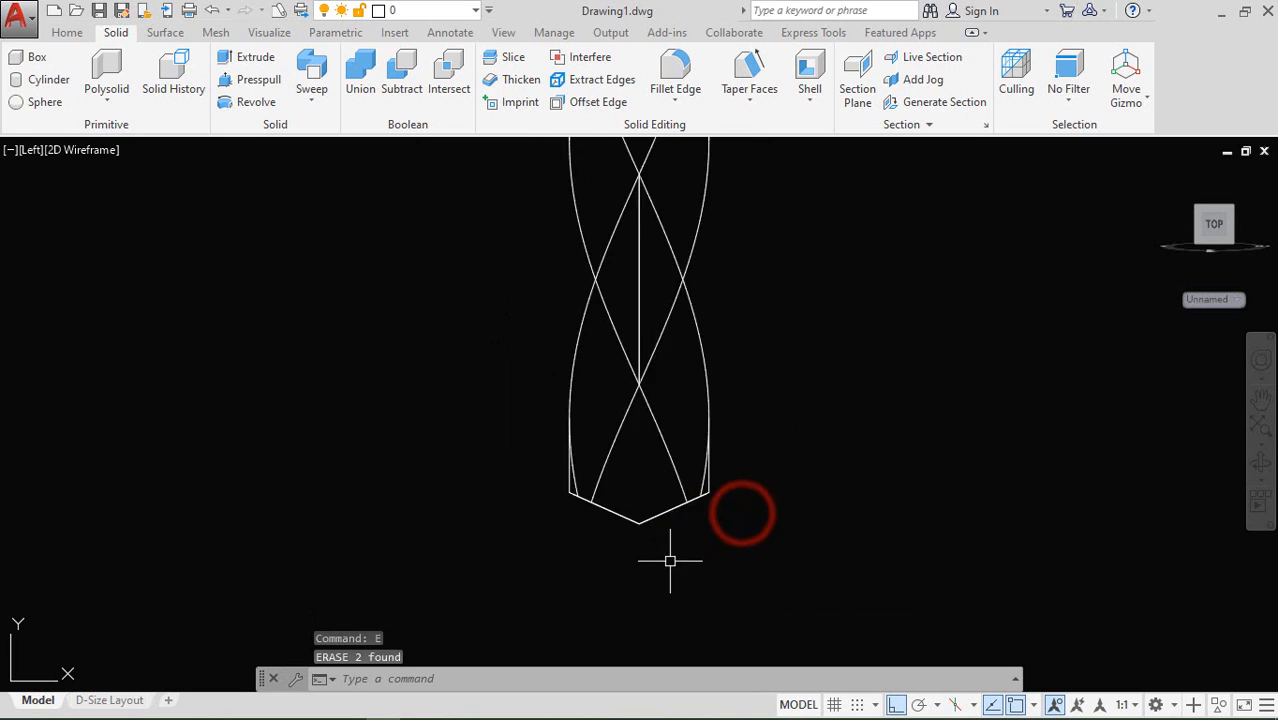
Step: Apply the Realistic visual style to the drill bit and look closely at its pointed tip
middle_click_drag(669, 483, 662, 510, "shift")
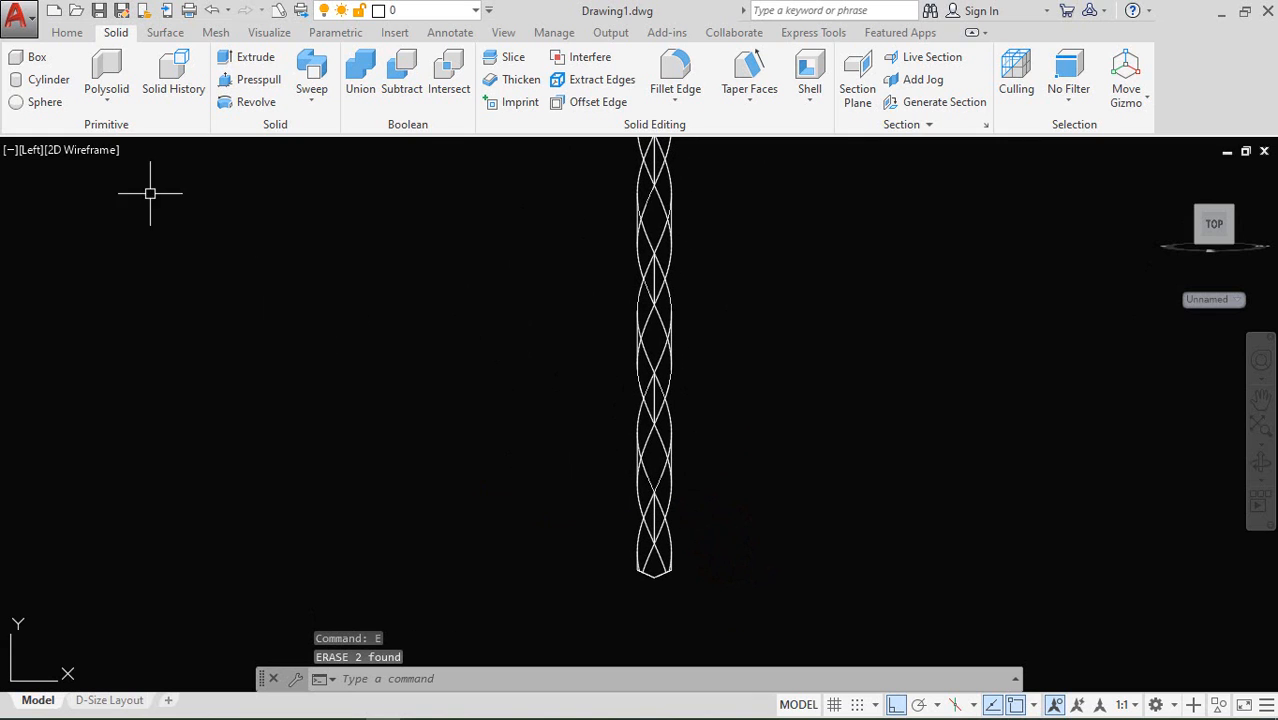
left_click(111, 155)
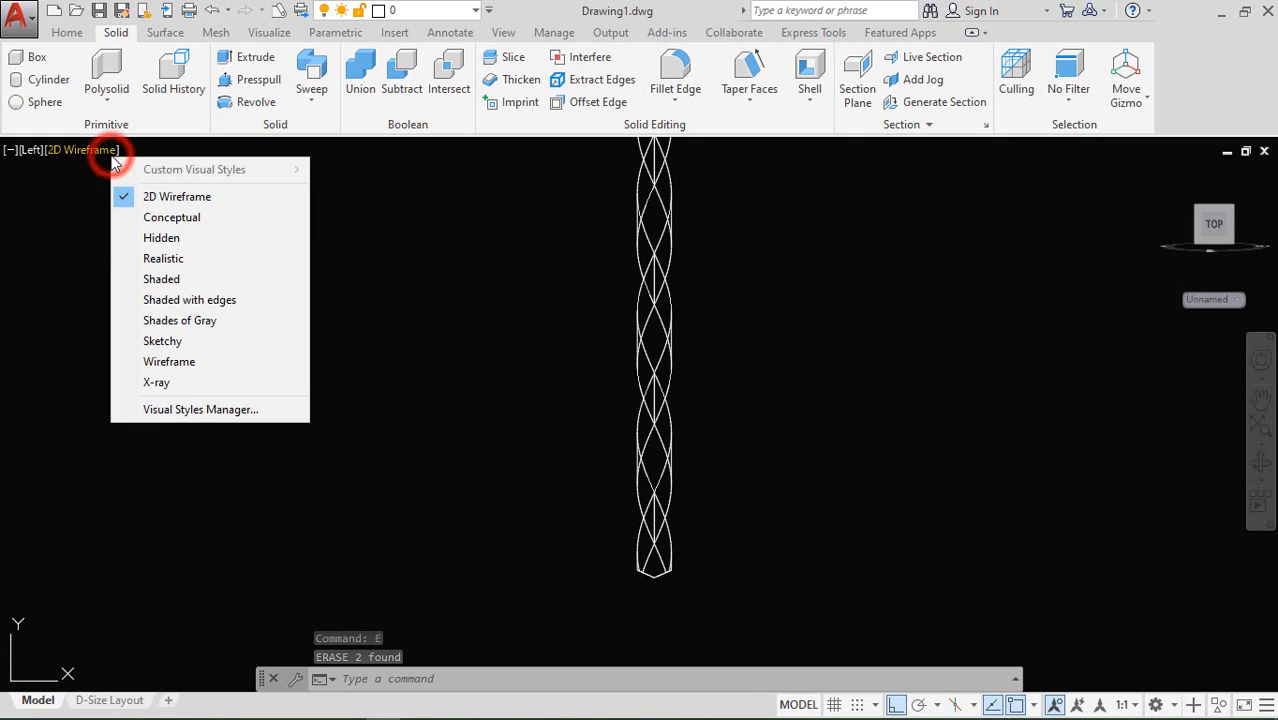
left_click(149, 259)
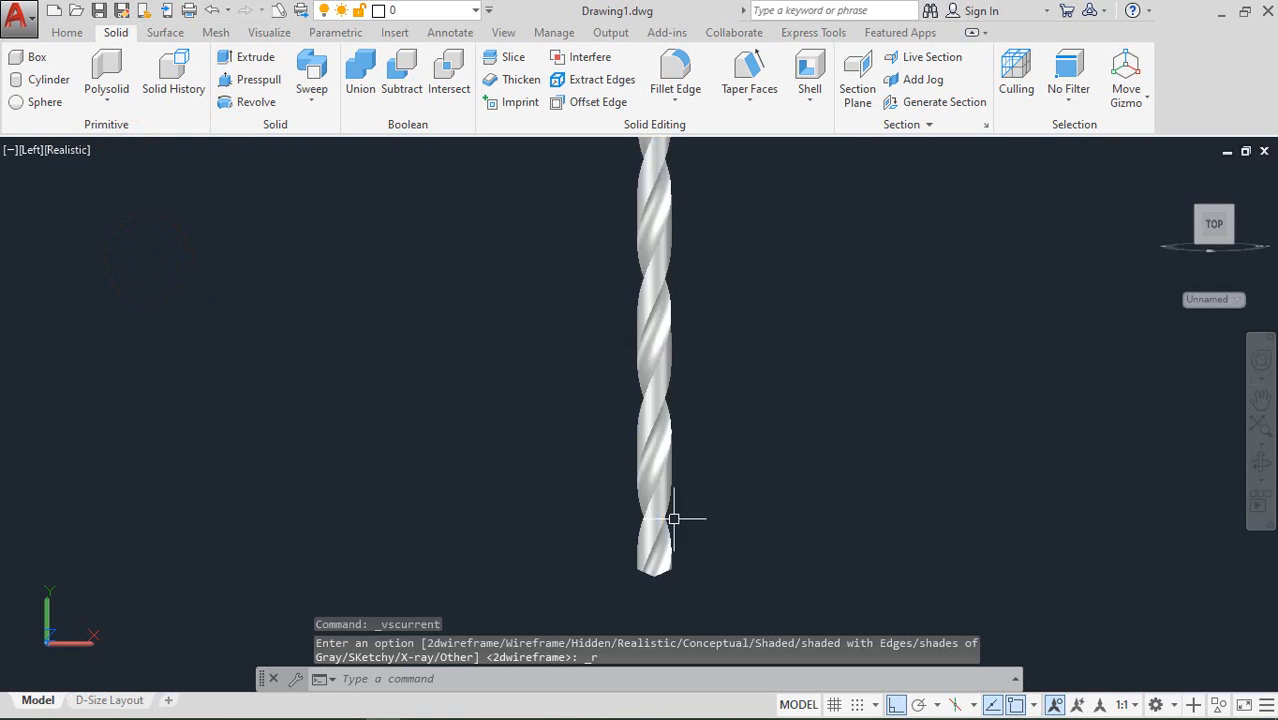
scroll(676, 519, "down", 5)
scroll(666, 537, "up", 5)
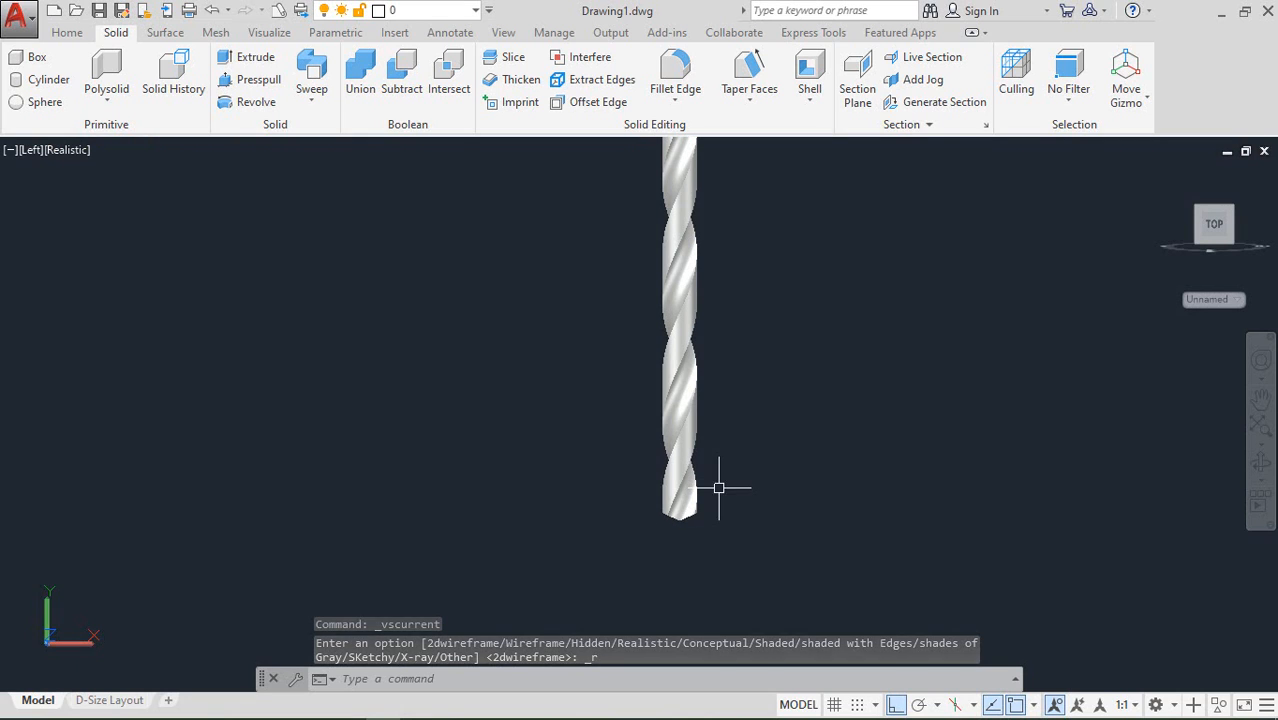
scroll(716, 484, "up", 5)
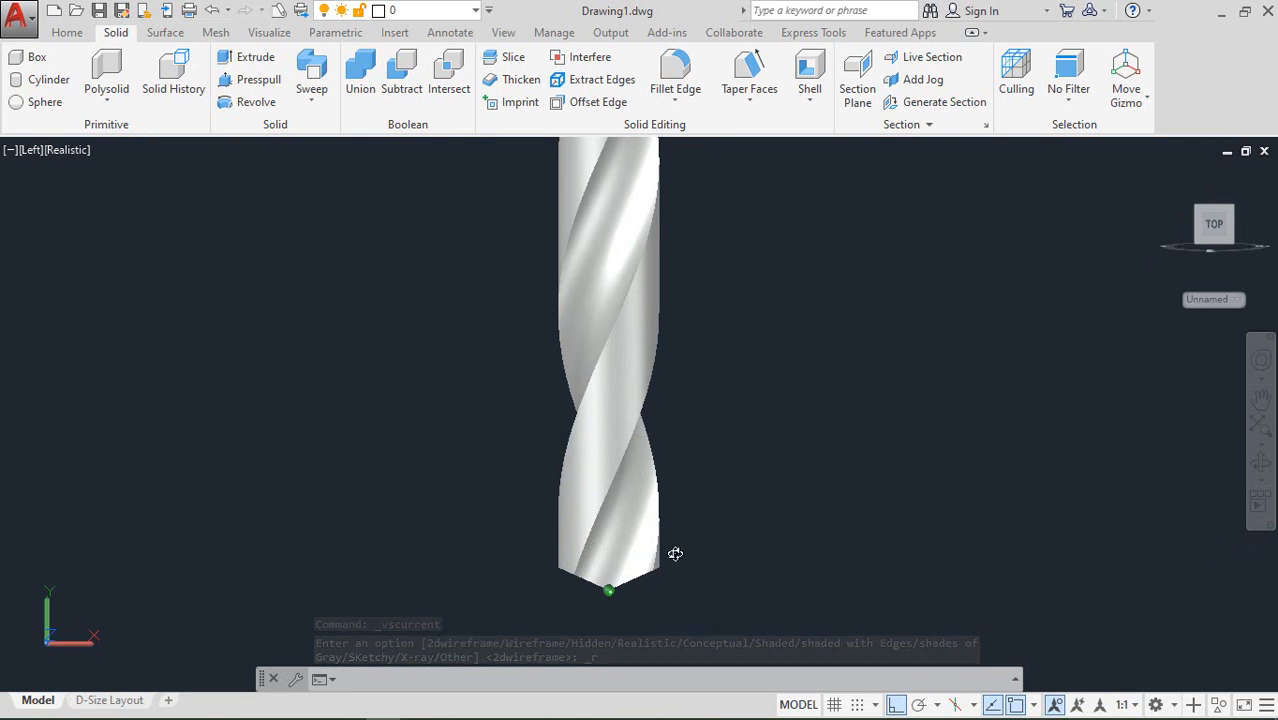
Step: Examine the pointed tip from different sides, and undo the view changes to show more of the drill bit
middle_click_drag(675, 553, 374, 566, "shift")
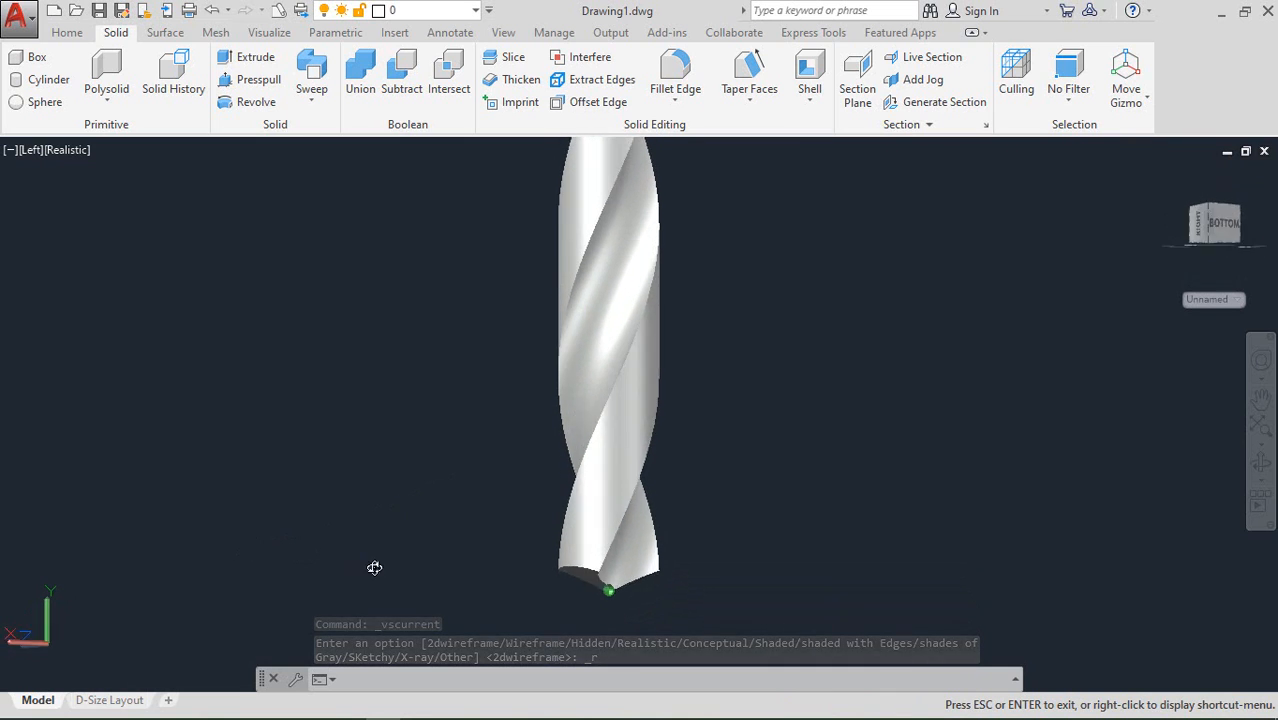
key("ctrl+z")
middle_click_drag(593, 462, 645, 488, "shift")
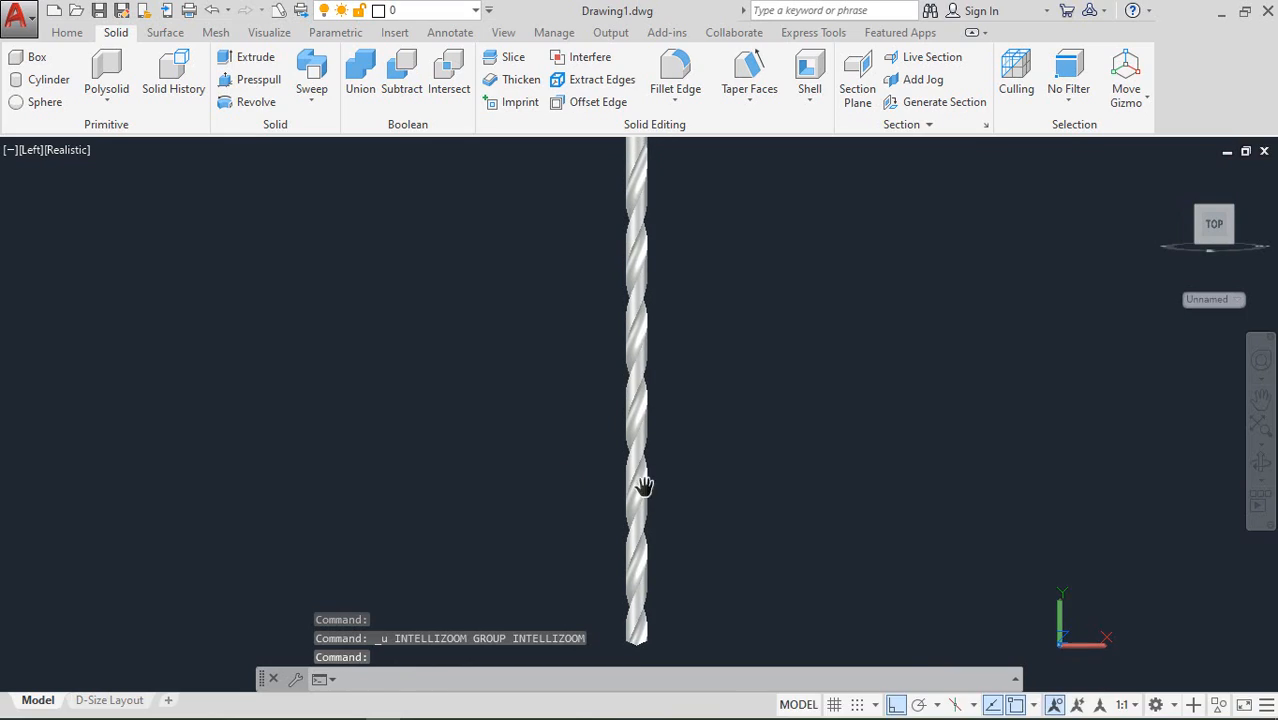